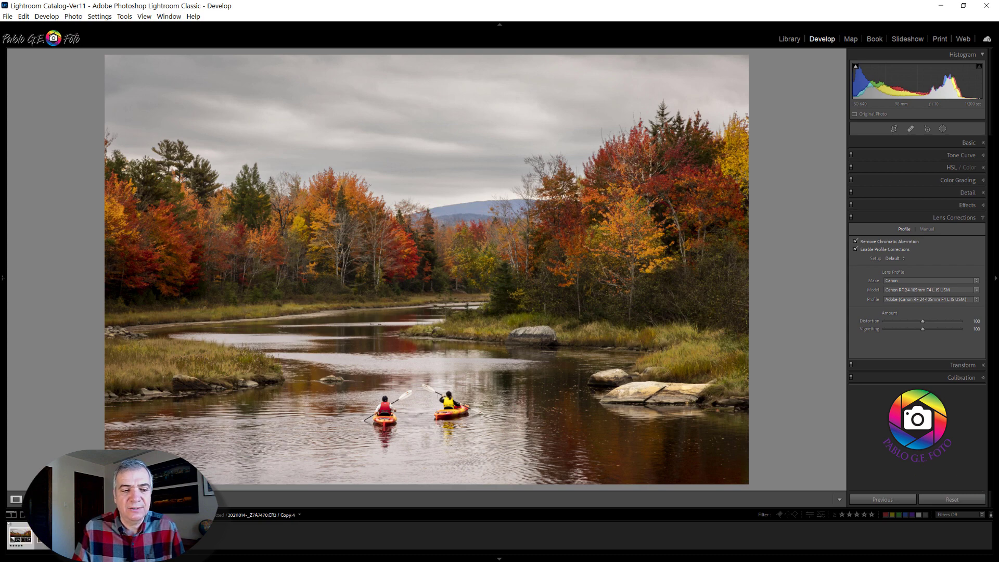
Step: Move to the unedited virtual copy of the kayak creek photo
{"action": "key", "text": "Right"}
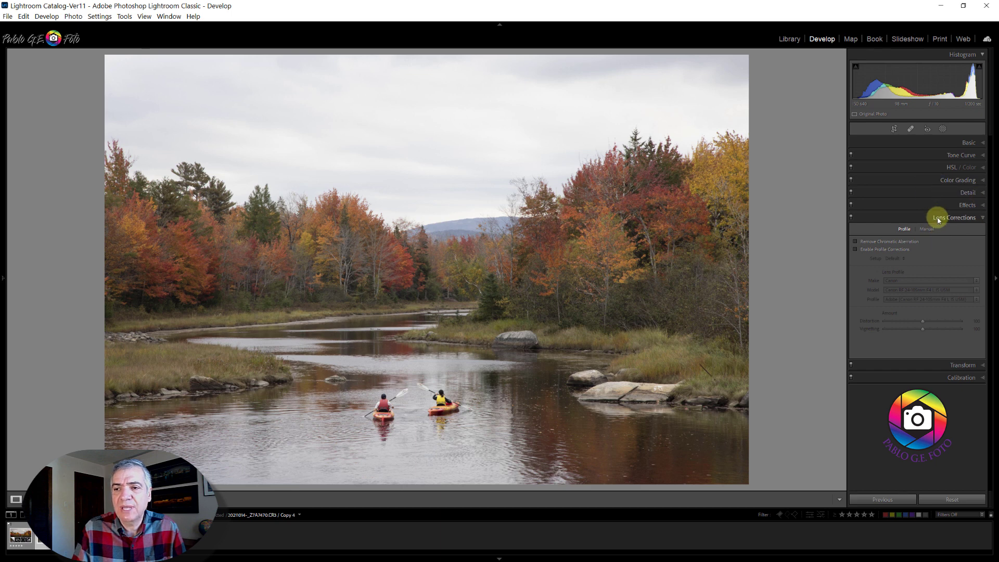
Step: Enable Remove Chromatic Aberration and the Canon RF 24-105mm profile correction, toggling it to compare
{"action": "left_click", "coordinate": [855, 242]}
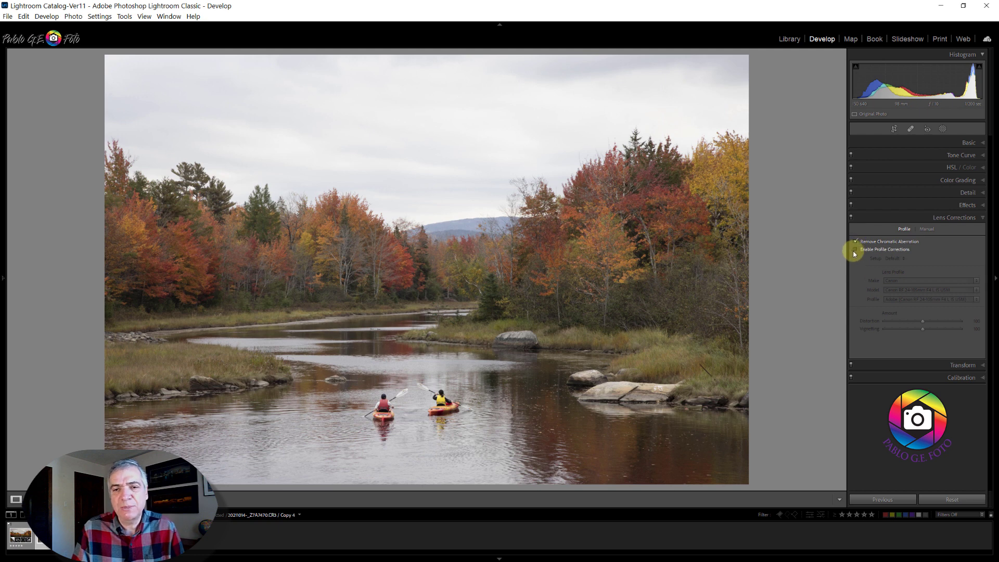
{"action": "left_click", "coordinate": [855, 250]}
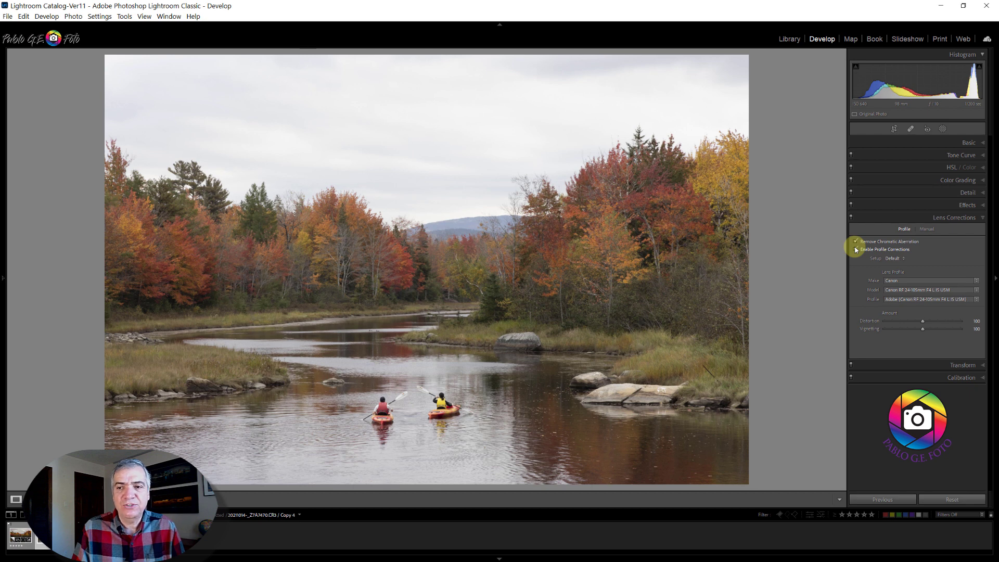
{"action": "left_click", "coordinate": [856, 249]}
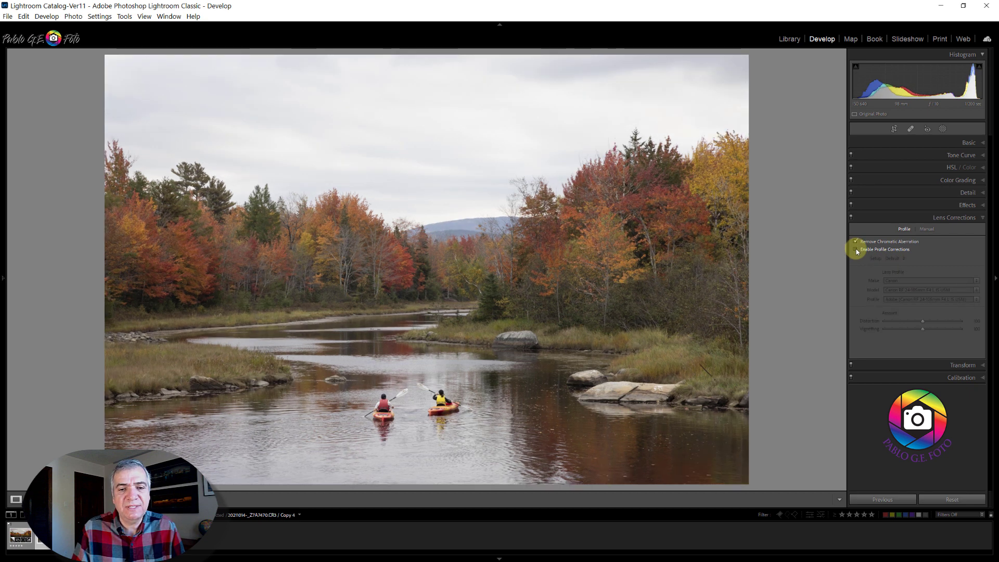
{"action": "left_click", "coordinate": [856, 250]}
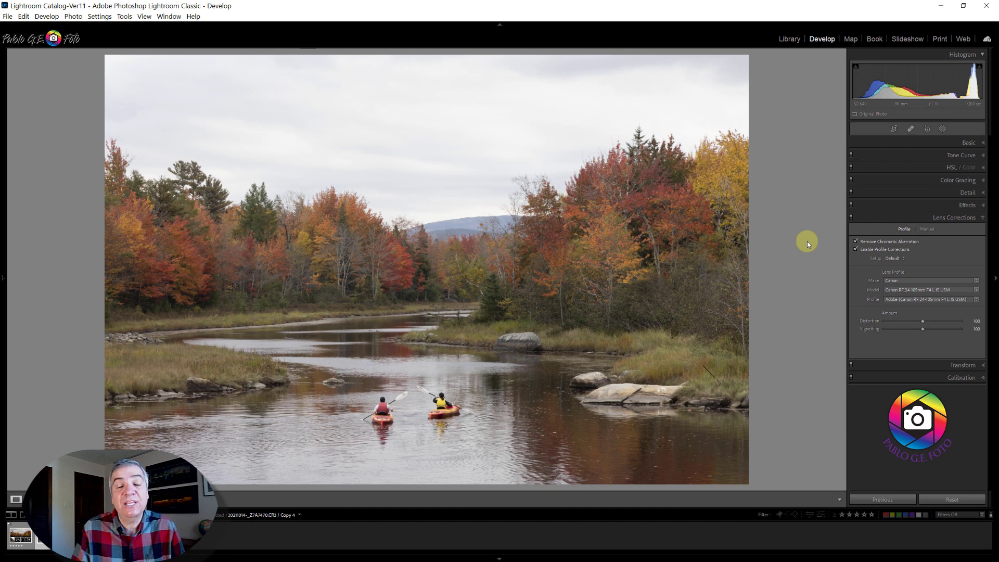
{"action": "left_click", "coordinate": [856, 250]}
{"action": "left_click", "coordinate": [856, 249]}
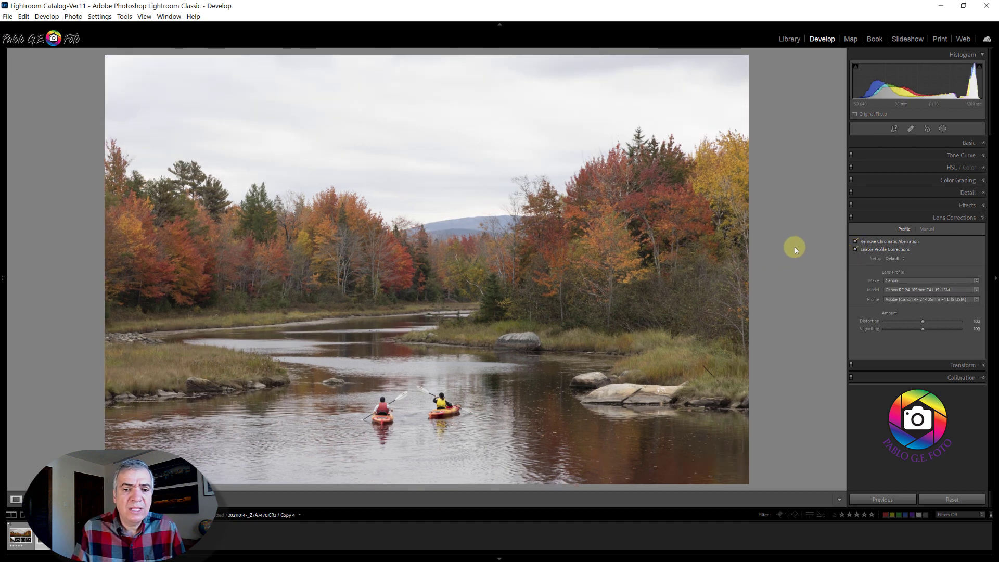
Step: Tighten the crop from the bottom-right corner and reposition the creek and kayakers
{"action": "left_click", "coordinate": [895, 128]}
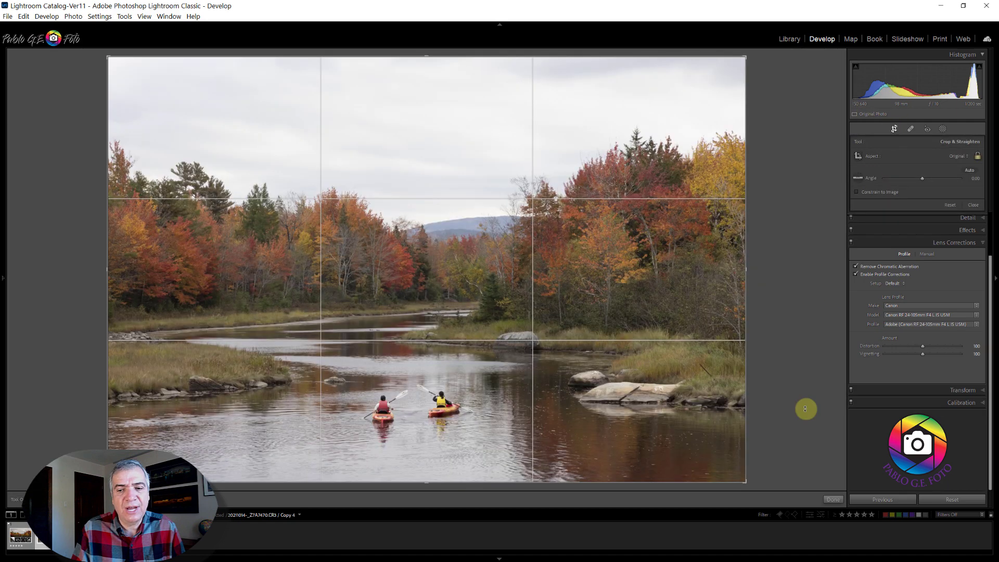
{"action": "left_click_drag", "start_coordinate": [745, 481], "coordinate": [729, 470]}
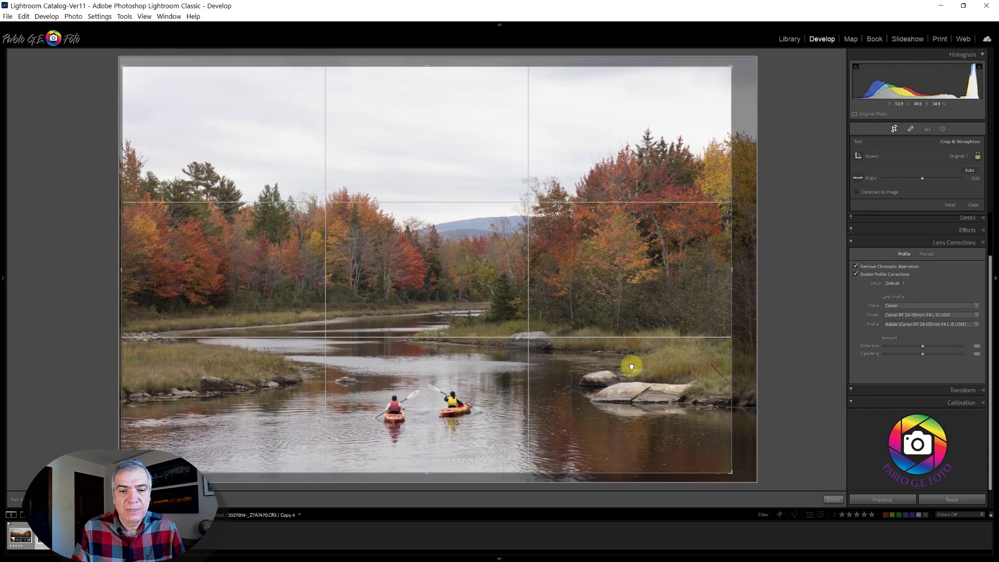
{"action": "left_click_drag", "start_coordinate": [631, 366], "coordinate": [634, 364]}
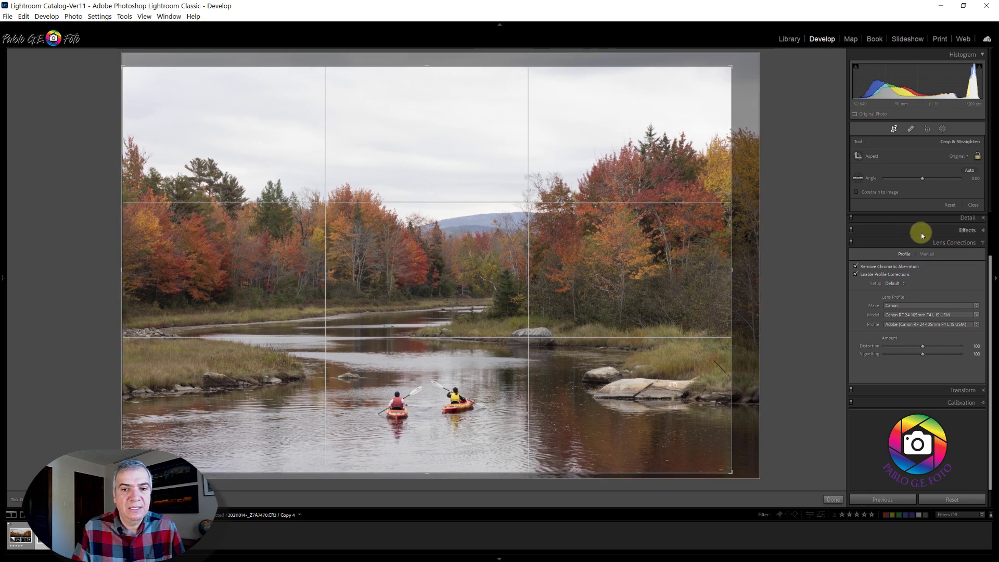
{"action": "left_click", "coordinate": [972, 205]}
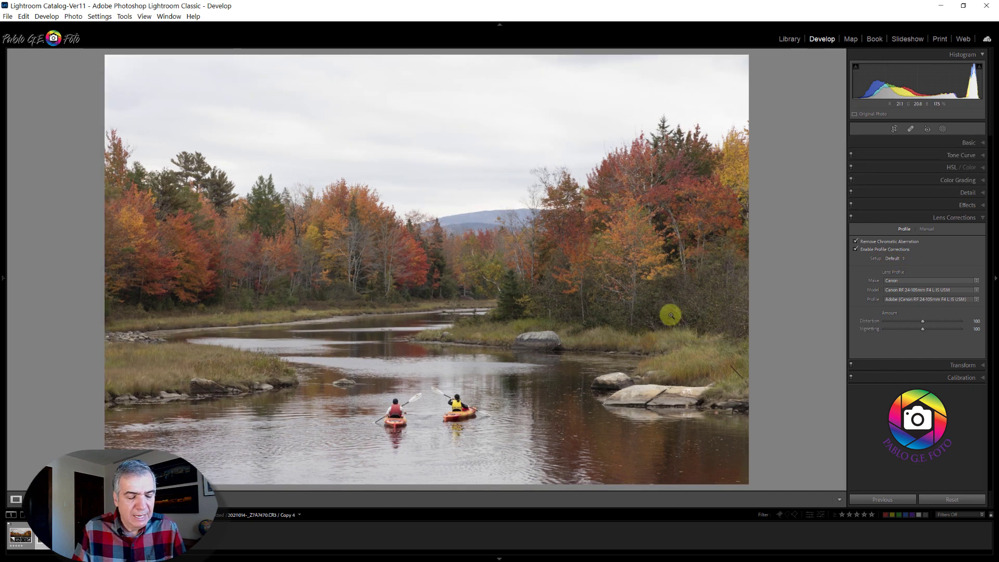
Step: Set the white balance to the Cloudy preset in the Basic panel
{"action": "left_click", "coordinate": [971, 144]}
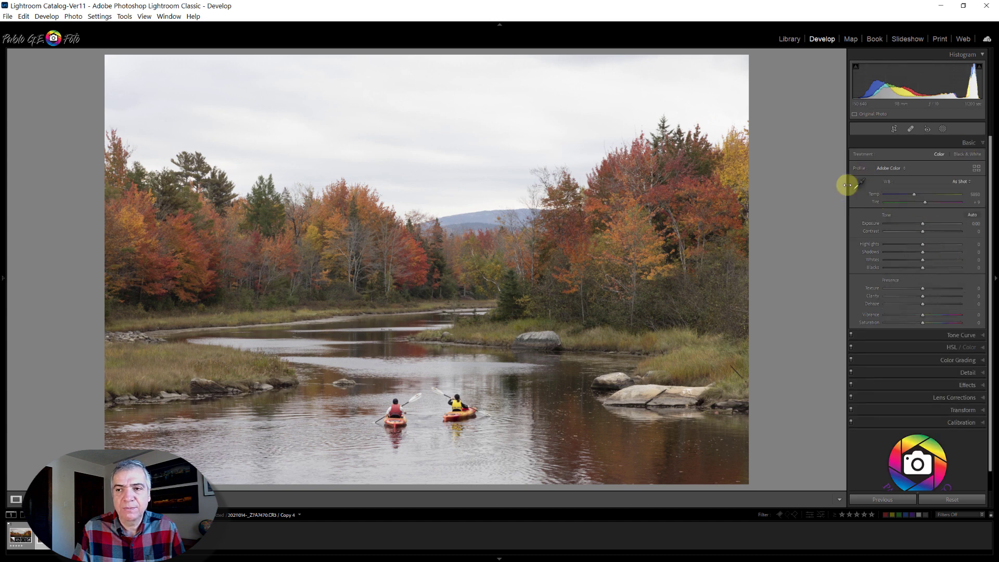
{"action": "left_click", "coordinate": [961, 182]}
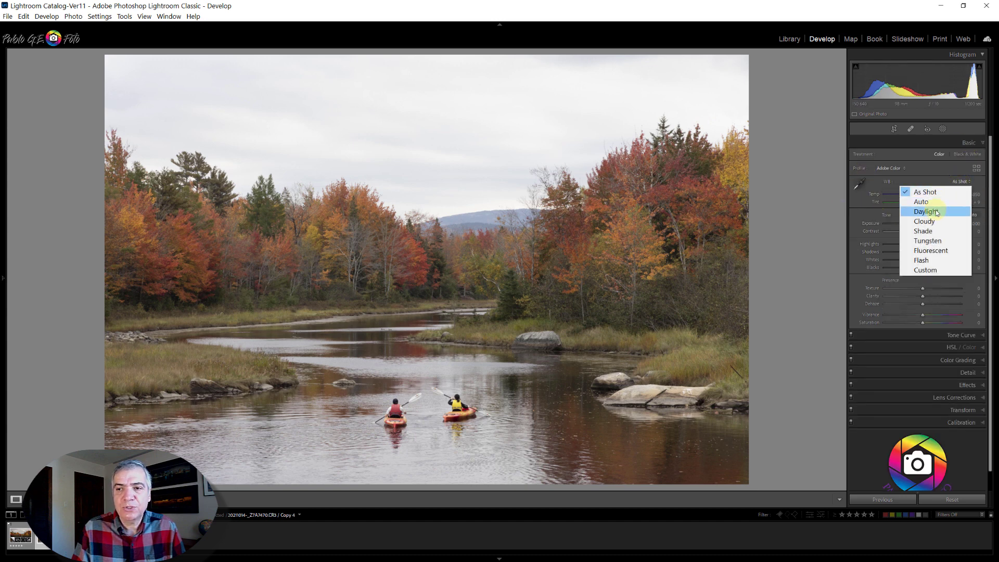
{"action": "left_click", "coordinate": [924, 221]}
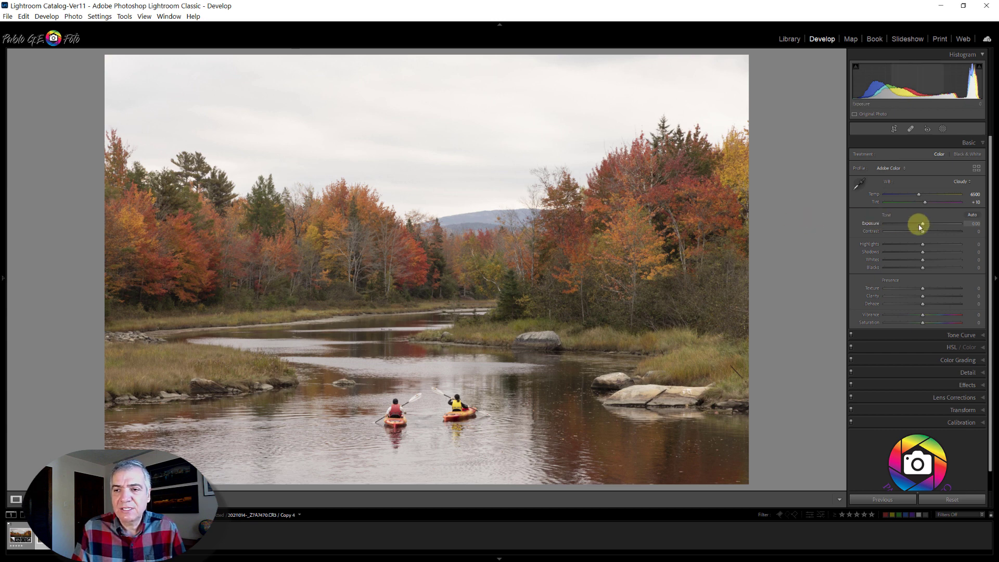
Step: Set Contrast +12, Highlights -47, Shadows +13, Whites +33, Blacks -52, then compare before/after
{"action": "left_click_drag", "start_coordinate": [923, 231], "coordinate": [927, 233]}
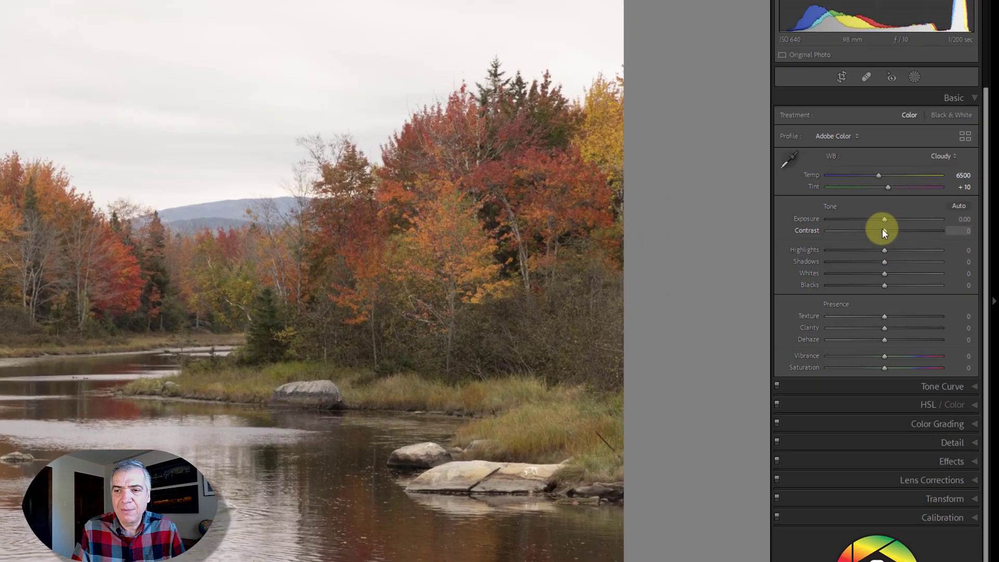
{"action": "left_click_drag", "start_coordinate": [852, 229], "coordinate": [858, 273]}
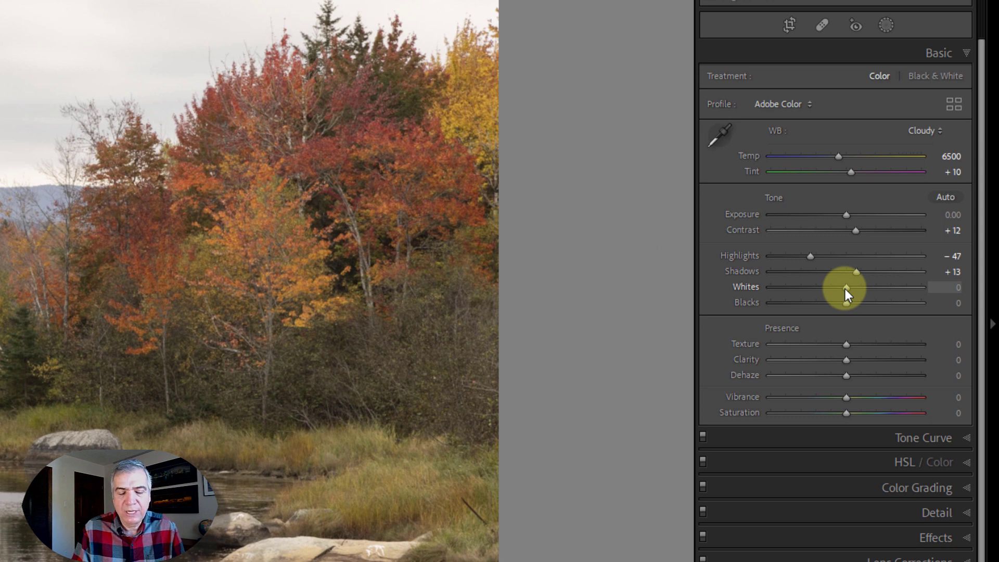
{"action": "left_click_drag", "start_coordinate": [845, 289], "coordinate": [870, 288]}
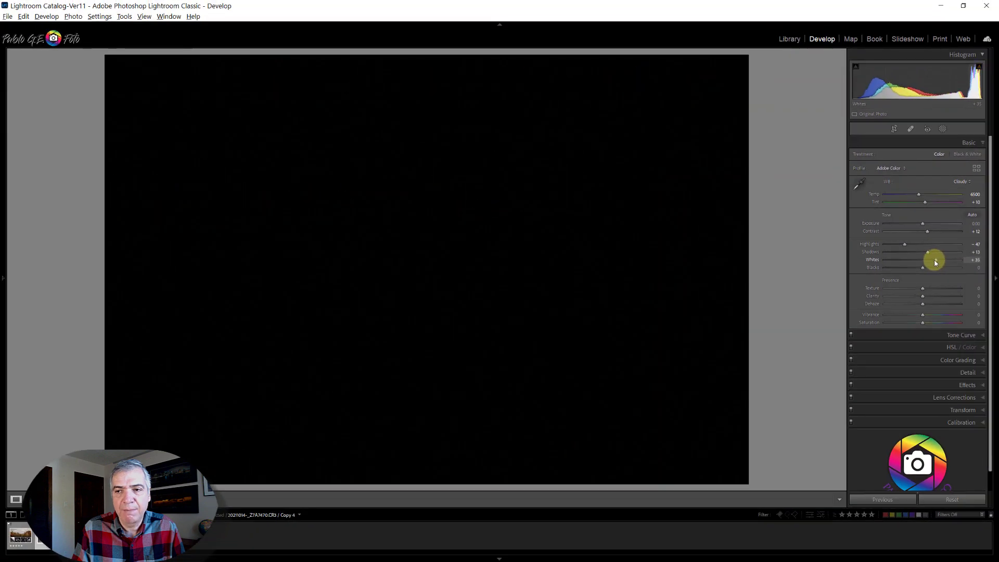
{"action": "left_click_drag", "start_coordinate": [935, 262], "coordinate": [935, 261]}
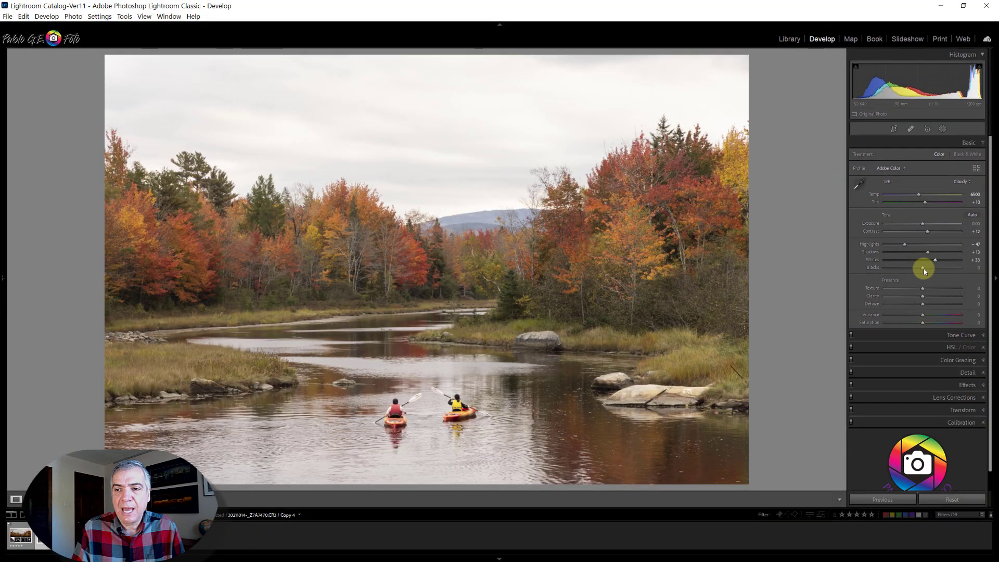
{"action": "key", "text": "alt"}
{"action": "left_click_drag", "start_coordinate": [923, 269], "coordinate": [905, 274]}
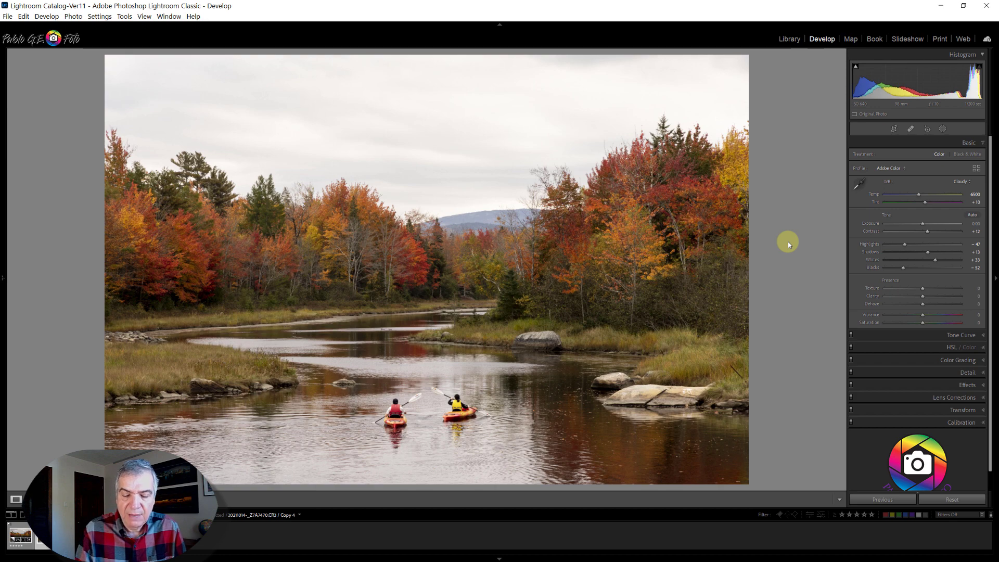
{"action": "key", "text": "backslash"}
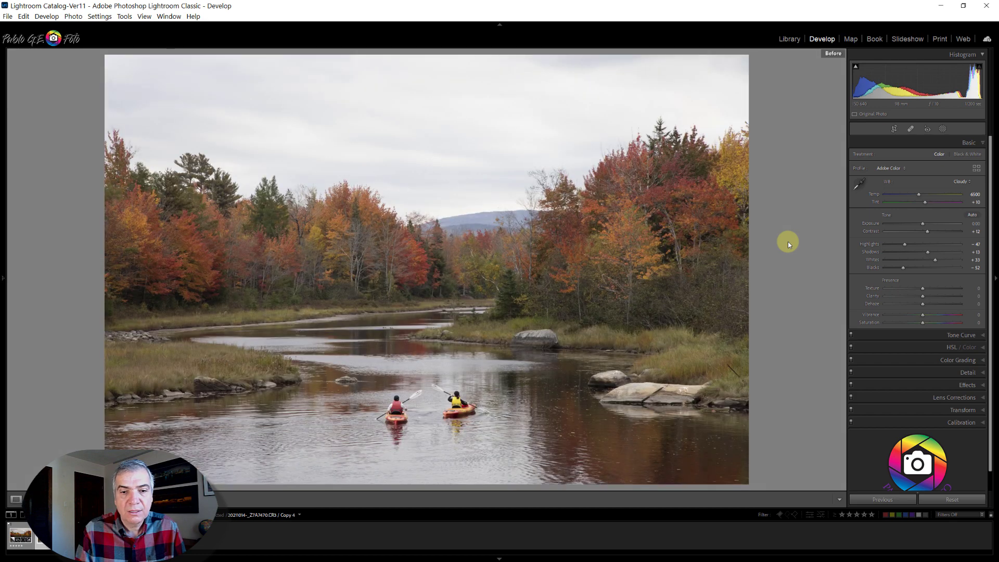
{"action": "key", "text": "backslash"}
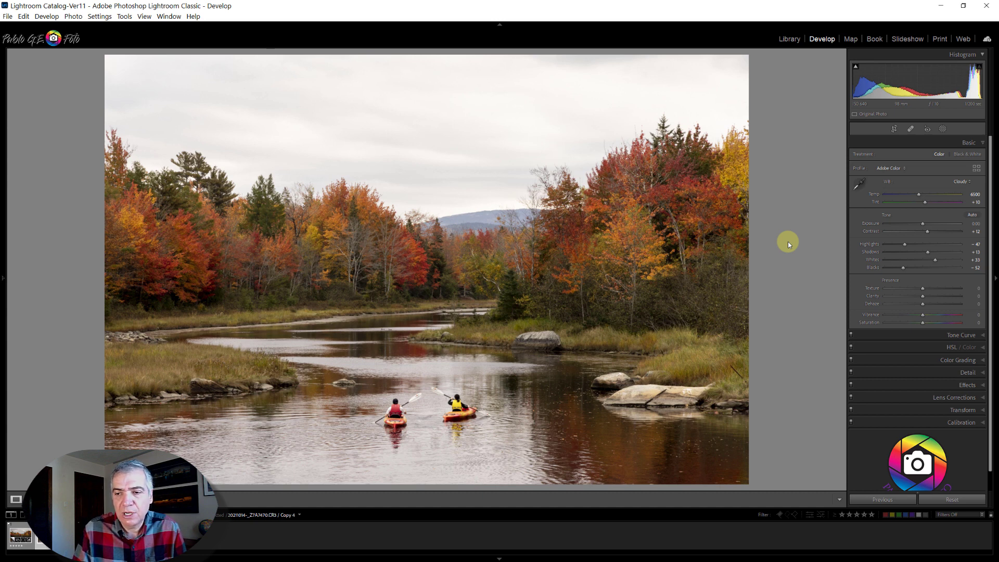
Step: In Calibration, raise Red Primary saturation to +21 and Blue Primary saturation to +48
{"action": "left_click", "coordinate": [959, 423]}
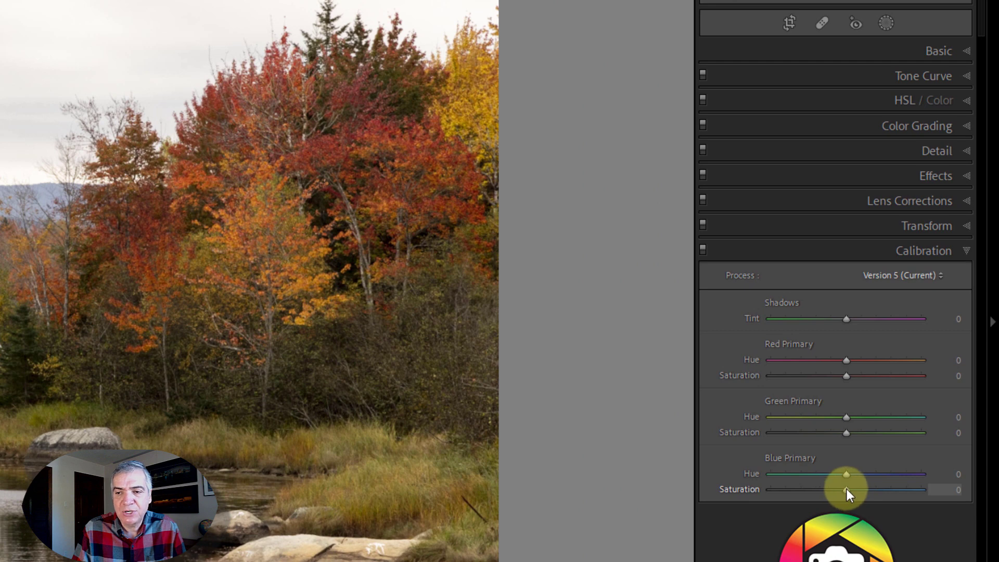
{"action": "left_click_drag", "start_coordinate": [847, 490], "coordinate": [875, 492]}
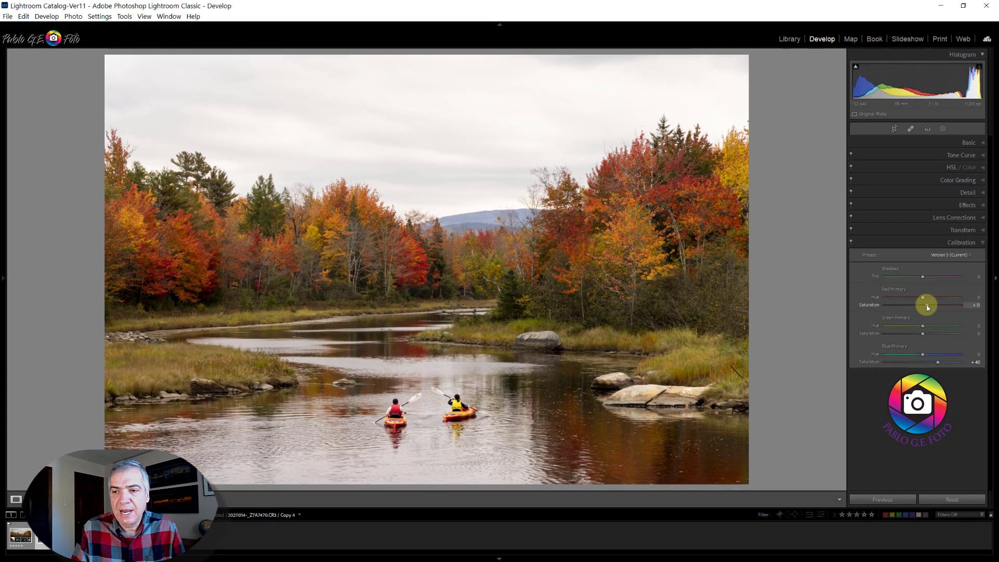
{"action": "mouse_move", "coordinate": [924, 305]}
{"action": "left_mouse_down"}
{"action": "mouse_move", "coordinate": [974, 308]}
{"action": "mouse_move", "coordinate": [930, 311]}
{"action": "left_mouse_up"}
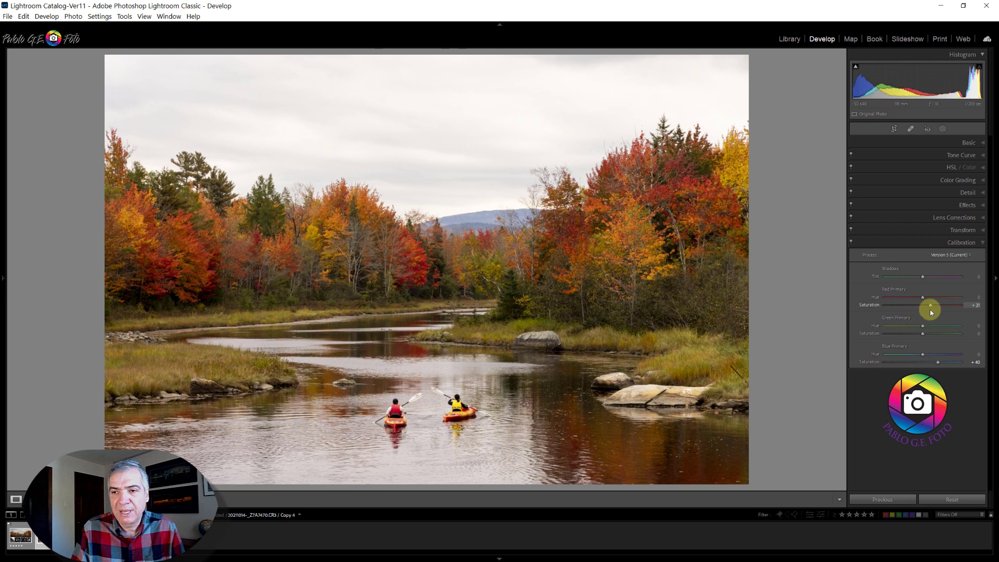
{"action": "left_click_drag", "start_coordinate": [938, 362], "coordinate": [941, 361]}
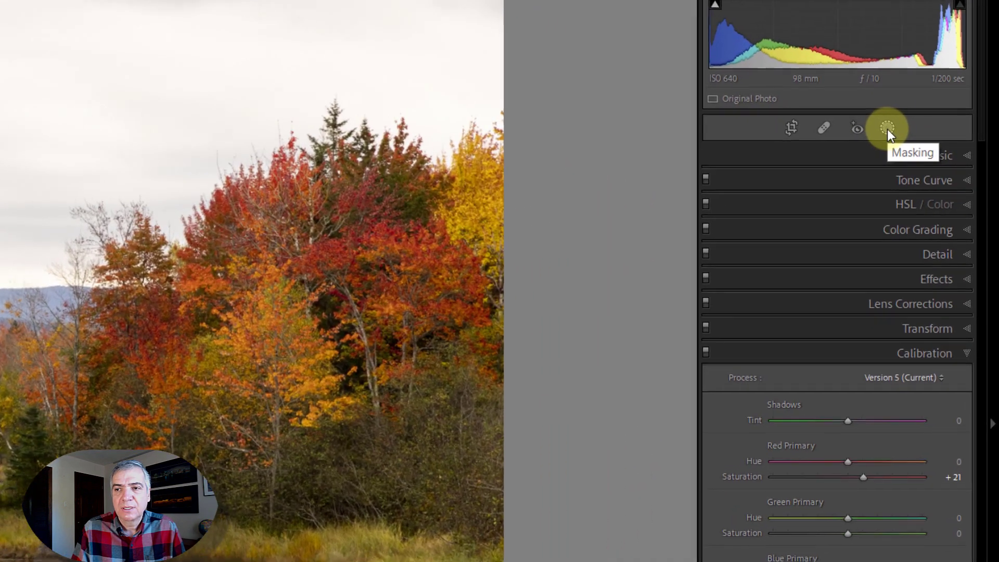
Step: Add a Select Sky mask with exposure -0.74 and increased clarity
{"action": "left_click", "coordinate": [887, 129]}
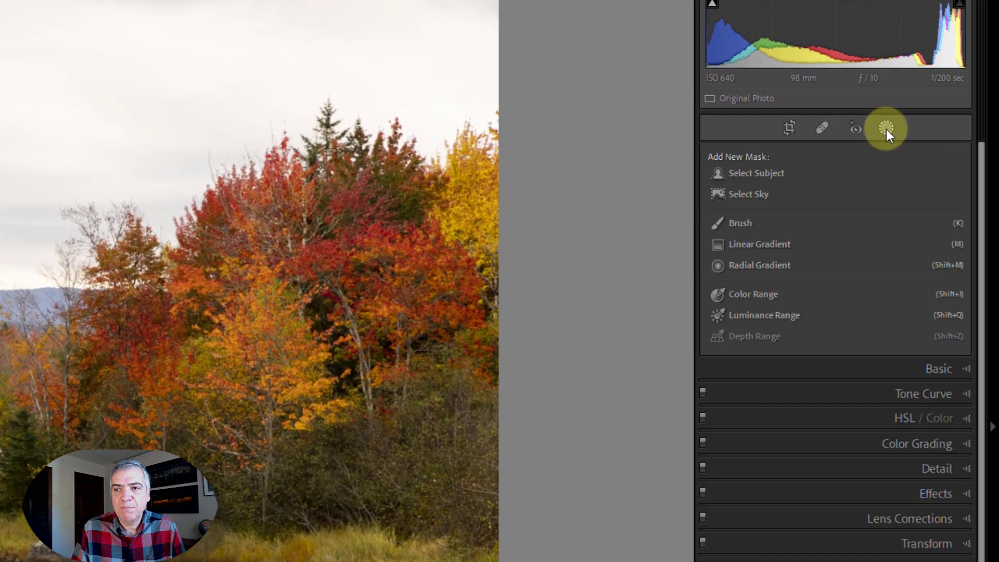
{"action": "left_click", "coordinate": [789, 193]}
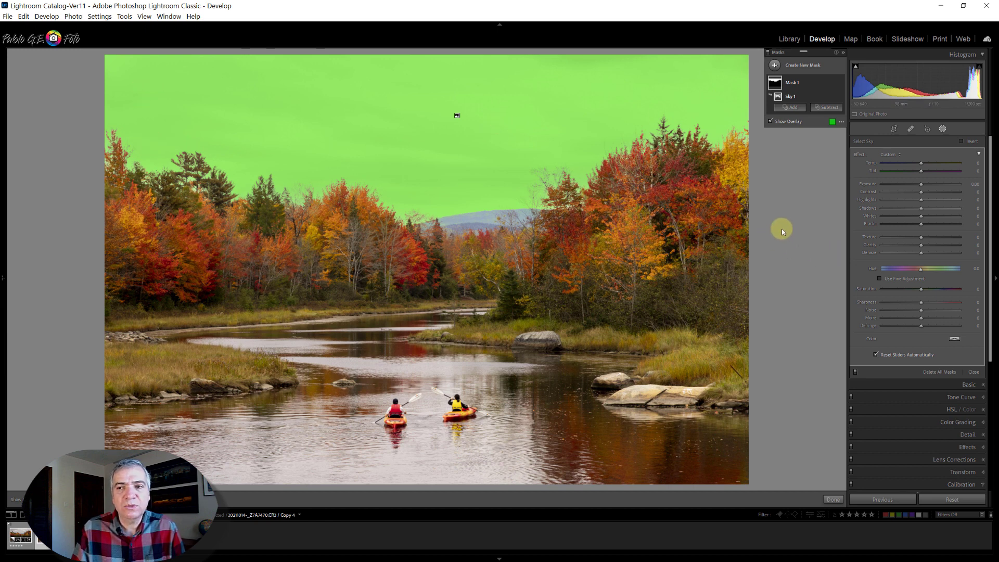
{"action": "left_click", "coordinate": [921, 185]}
{"action": "left_click_drag", "start_coordinate": [920, 186], "coordinate": [918, 202]}
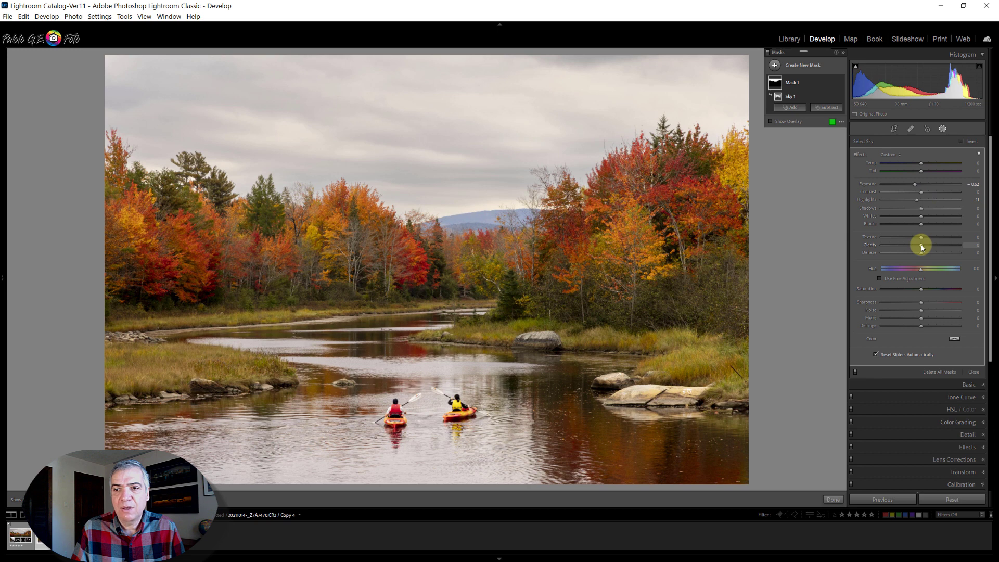
{"action": "left_click_drag", "start_coordinate": [922, 247], "coordinate": [937, 249]}
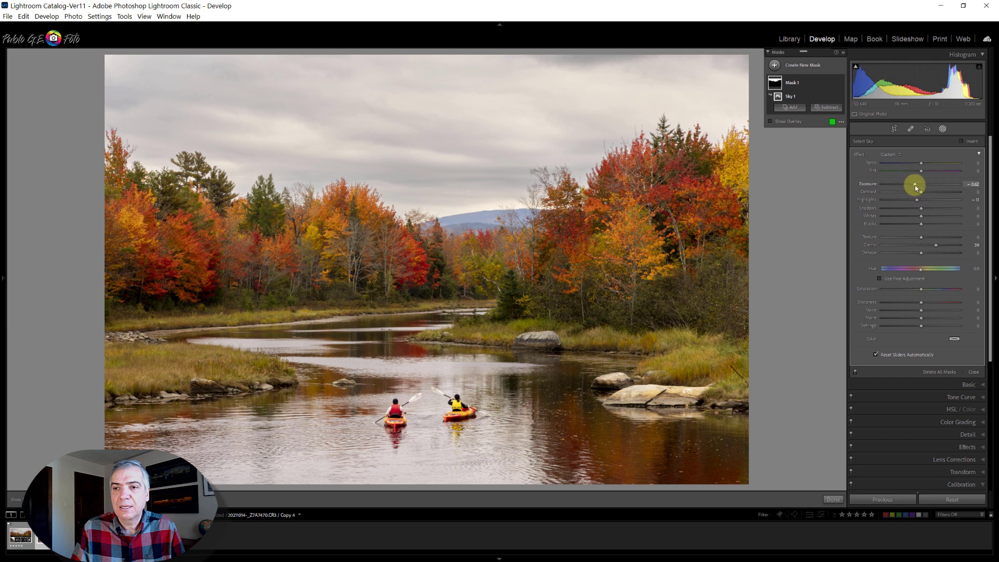
{"action": "left_click_drag", "start_coordinate": [915, 185], "coordinate": [914, 185]}
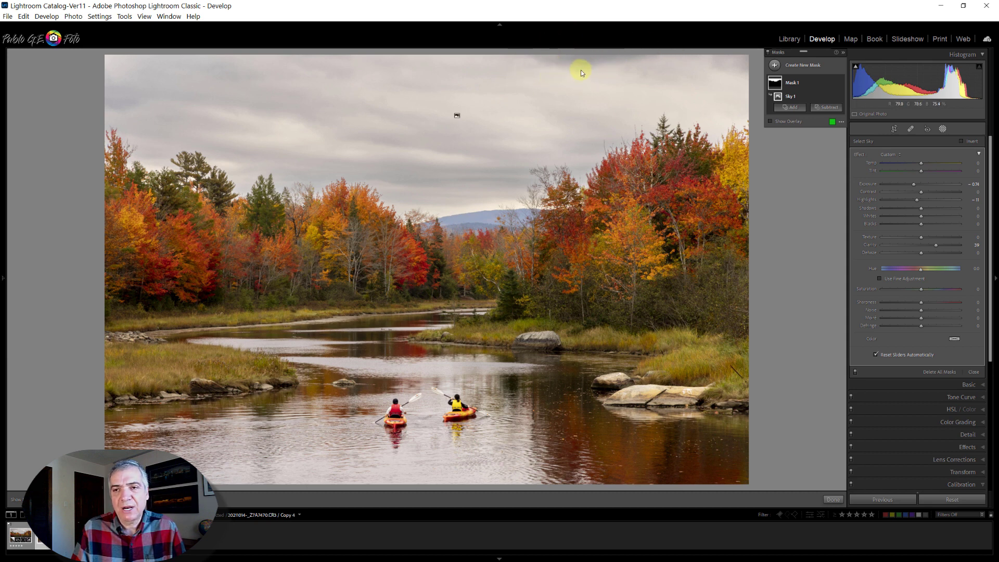
Step: Tighten the crop from the top-right corner, apply it, and compare before and after
{"action": "left_click", "coordinate": [895, 129]}
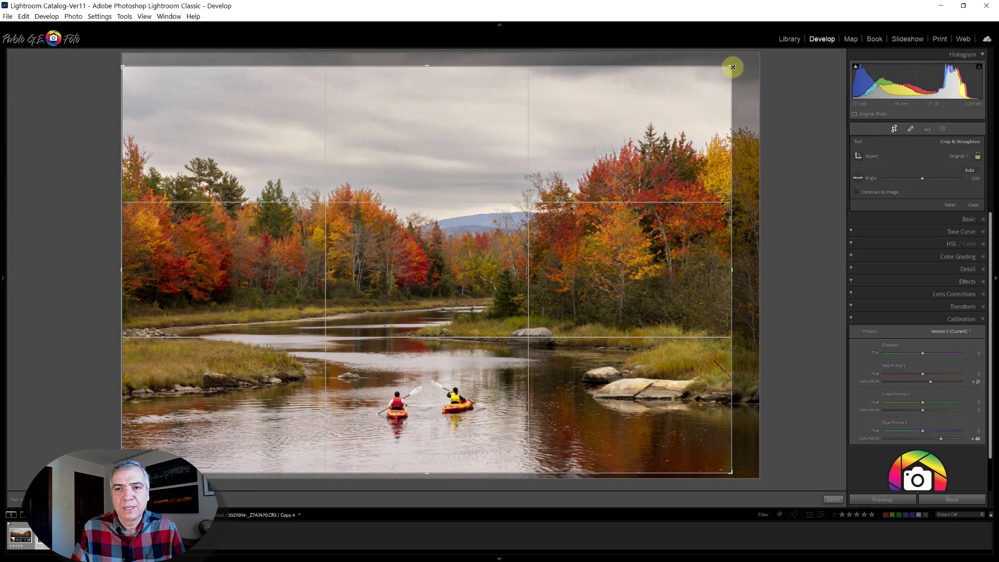
{"action": "left_click_drag", "start_coordinate": [733, 67], "coordinate": [719, 74]}
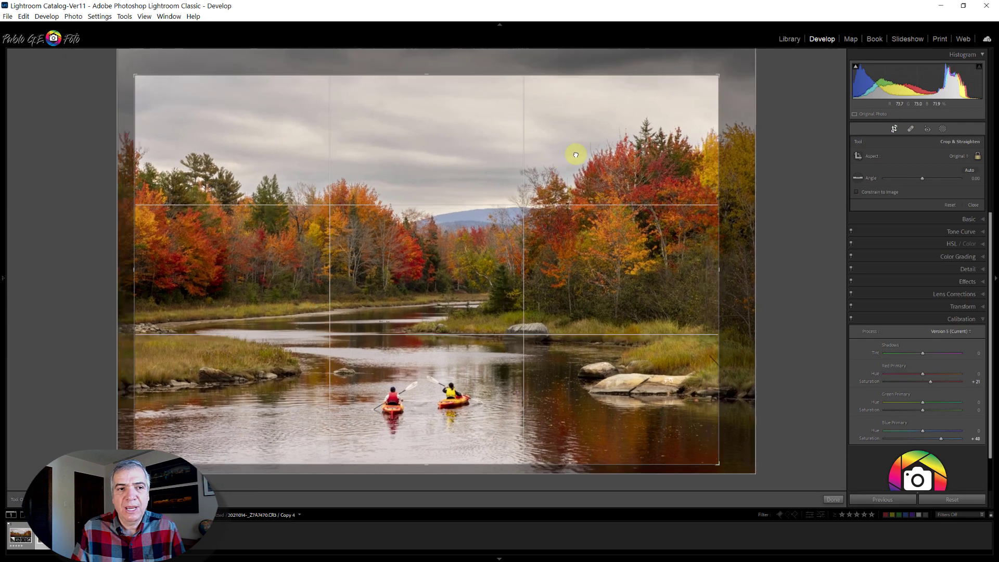
{"action": "key", "text": "Return"}
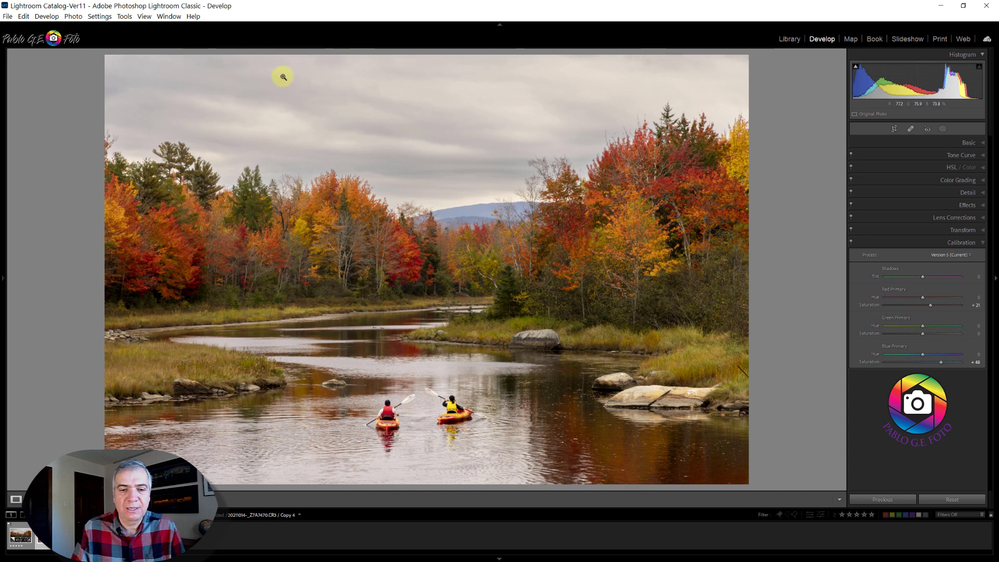
{"action": "key", "text": "backslash"}
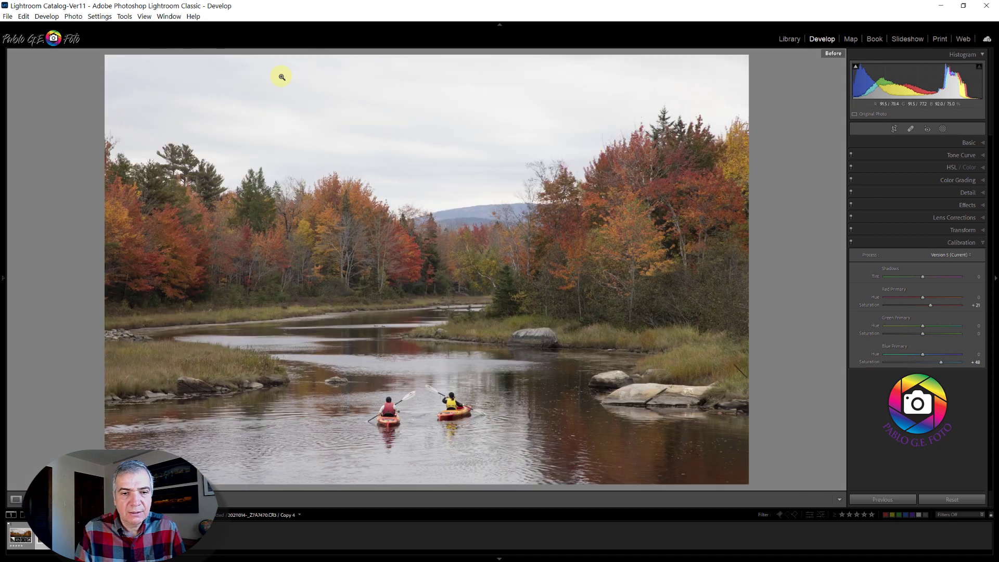
{"action": "key", "text": "backslash"}
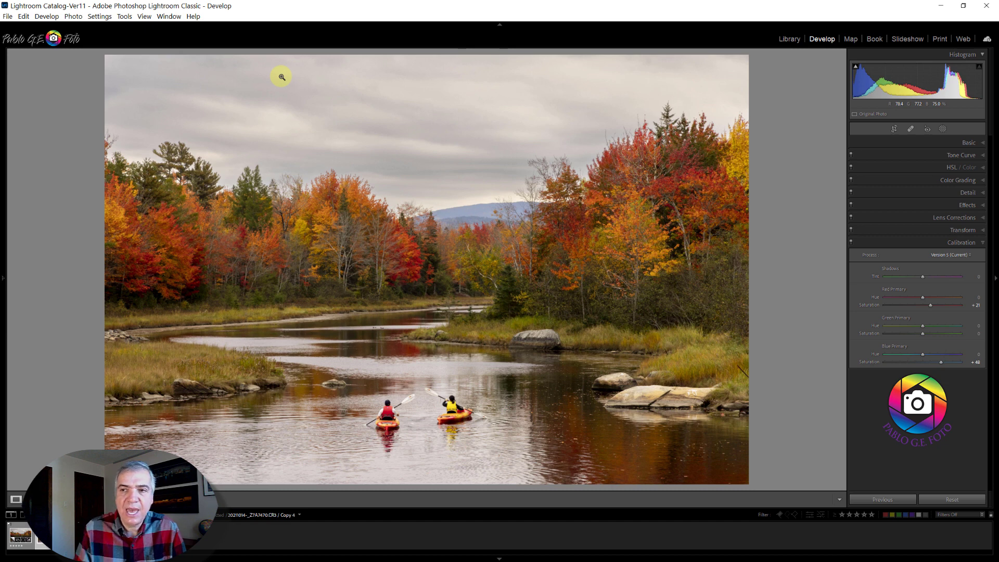
Step: Add an inverted radial gradient mask around the kayakers and enlarge the ellipse upward
{"action": "left_click", "coordinate": [943, 131]}
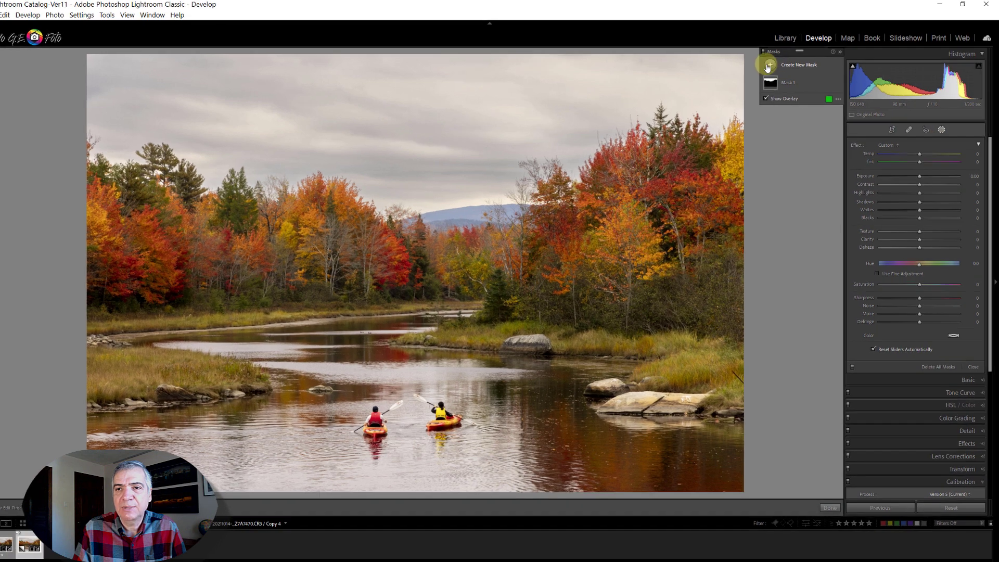
{"action": "left_click", "coordinate": [768, 66]}
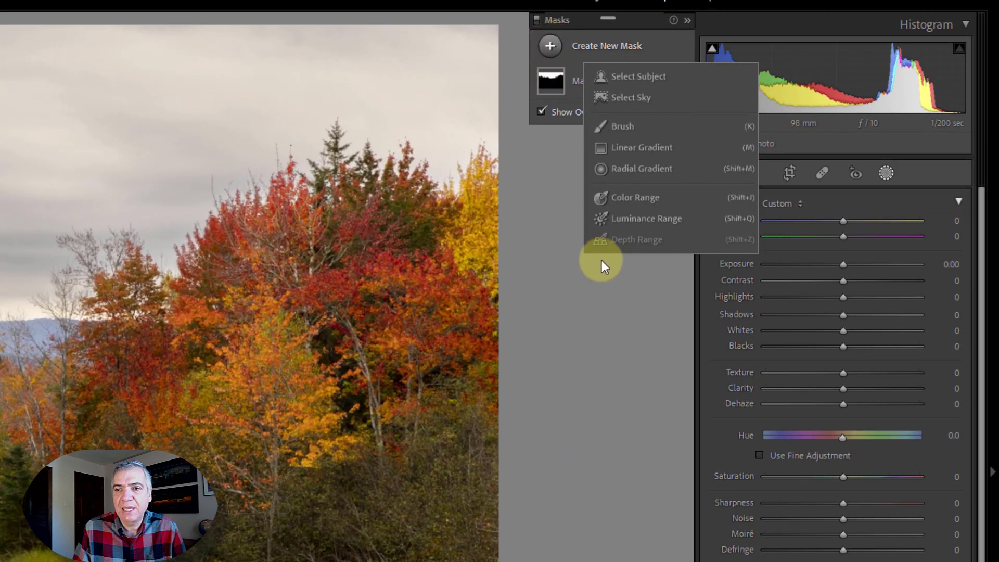
{"action": "left_click", "coordinate": [633, 171]}
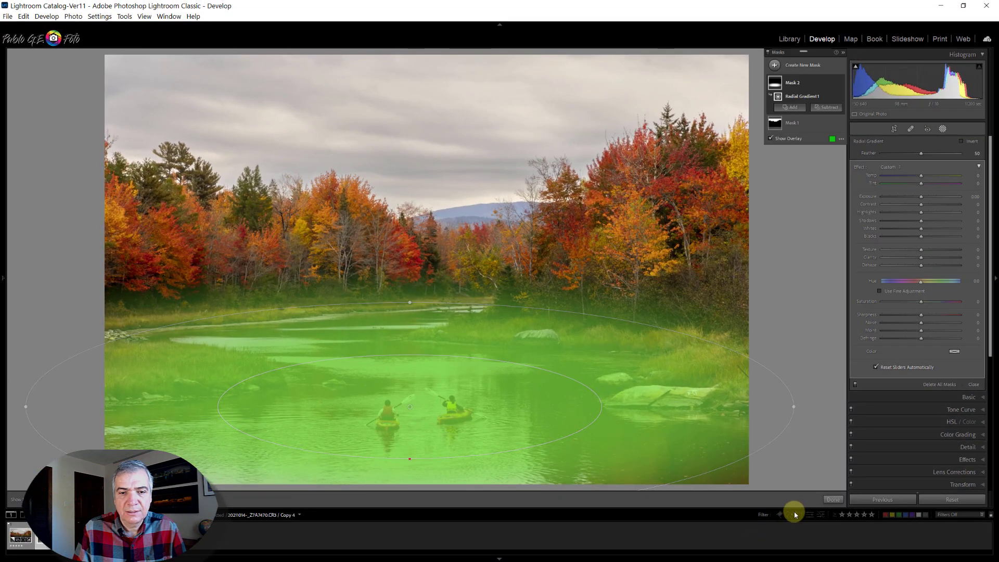
{"action": "left_click_drag", "start_coordinate": [921, 197], "coordinate": [912, 203]}
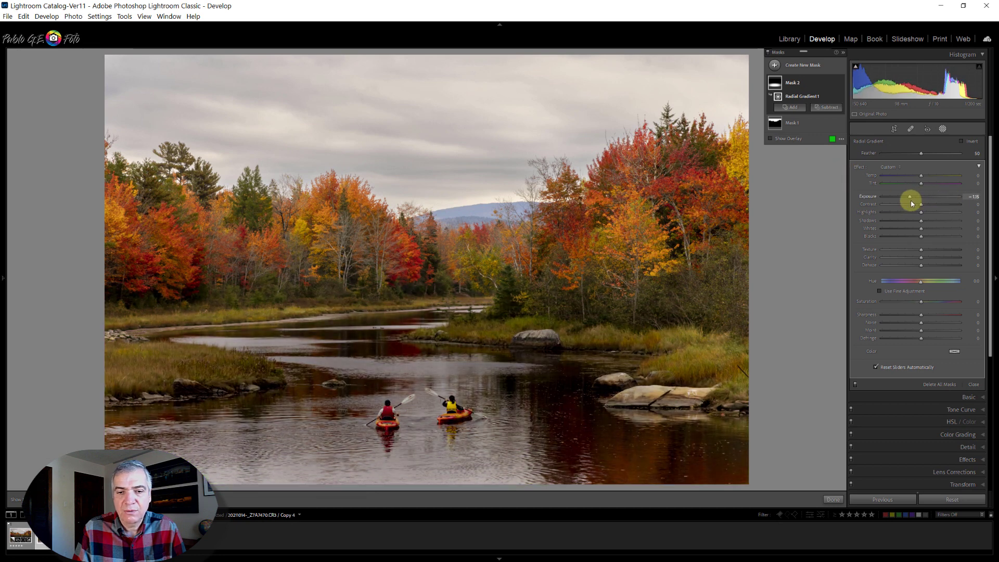
{"action": "left_click", "coordinate": [962, 141]}
{"action": "left_click_drag", "start_coordinate": [912, 197], "coordinate": [920, 202]}
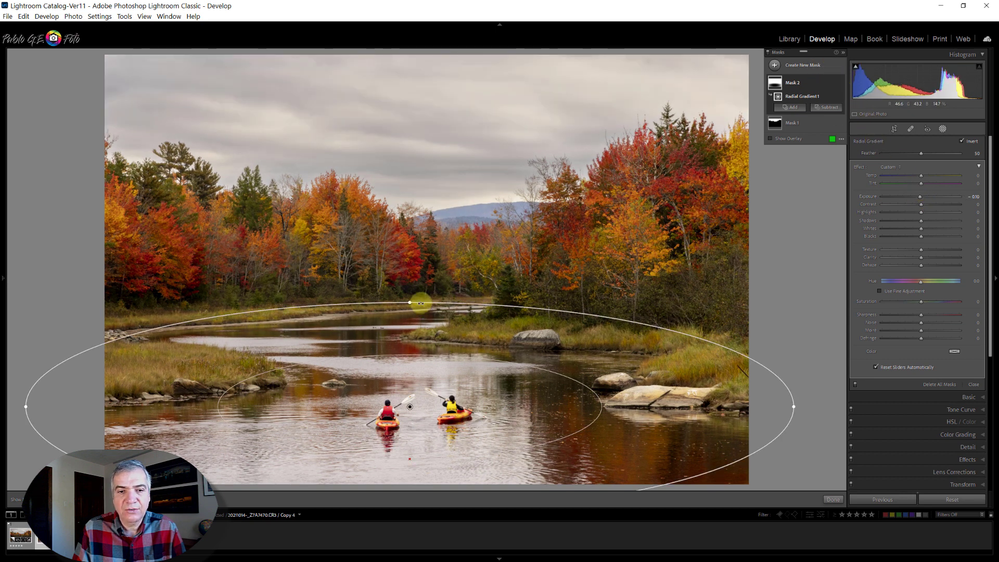
{"action": "left_click_drag", "start_coordinate": [411, 302], "coordinate": [410, 248]}
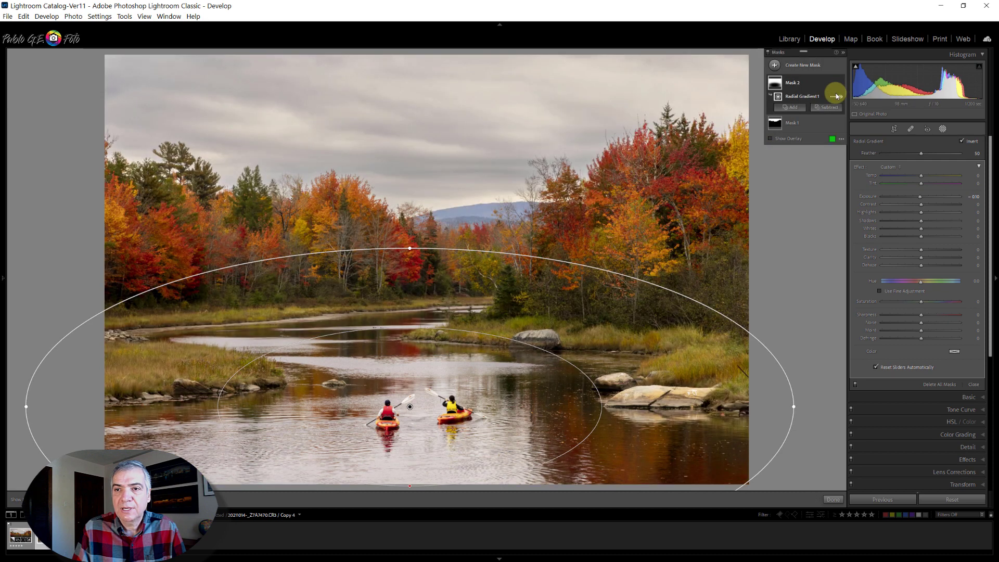
Step: Darken the area outside the ellipse to about -0.10 exposure, comparing with the mask toggled
{"action": "left_click", "coordinate": [840, 82]}
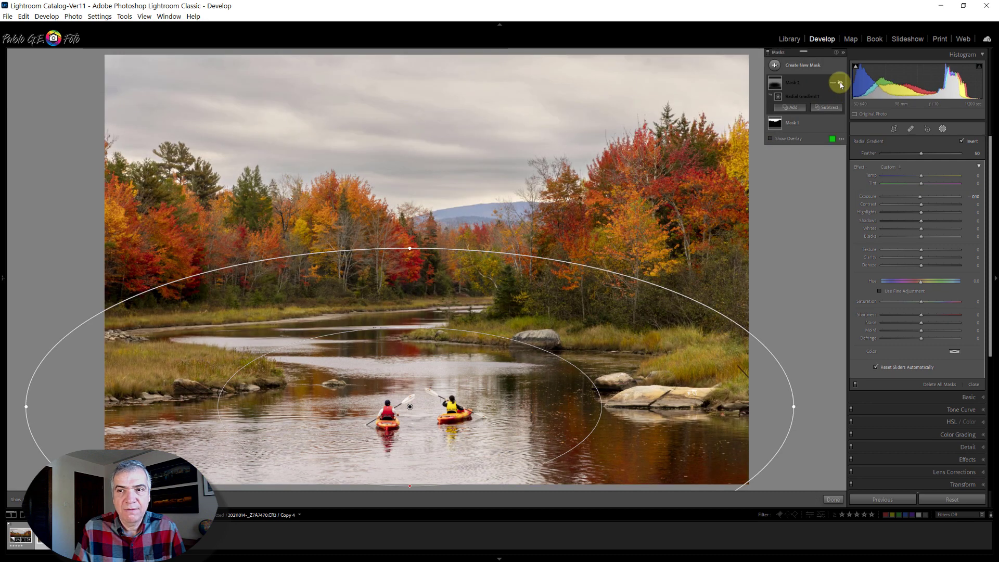
{"action": "left_click", "coordinate": [840, 82]}
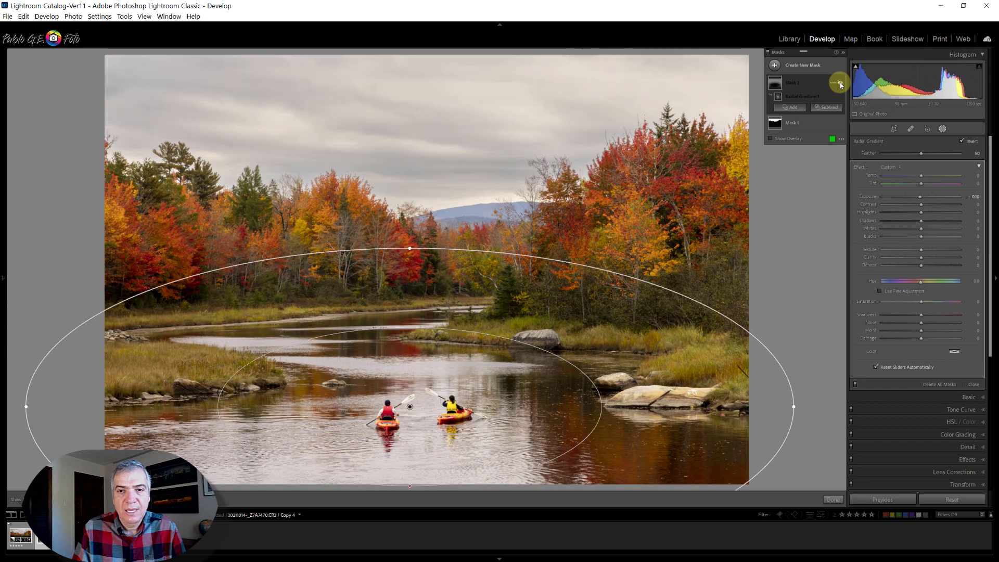
{"action": "left_click", "coordinate": [840, 82]}
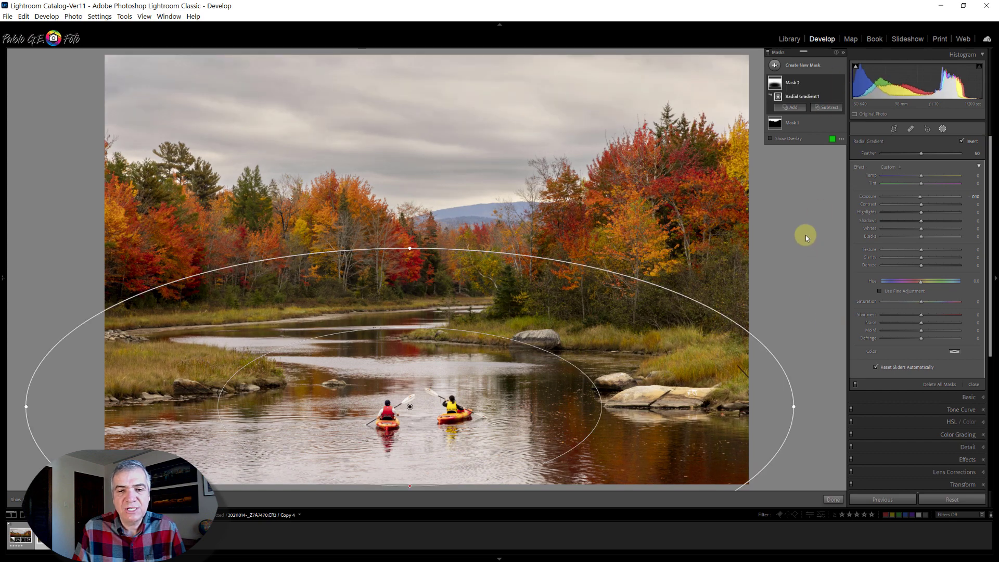
{"action": "left_click_drag", "start_coordinate": [905, 201], "coordinate": [920, 201]}
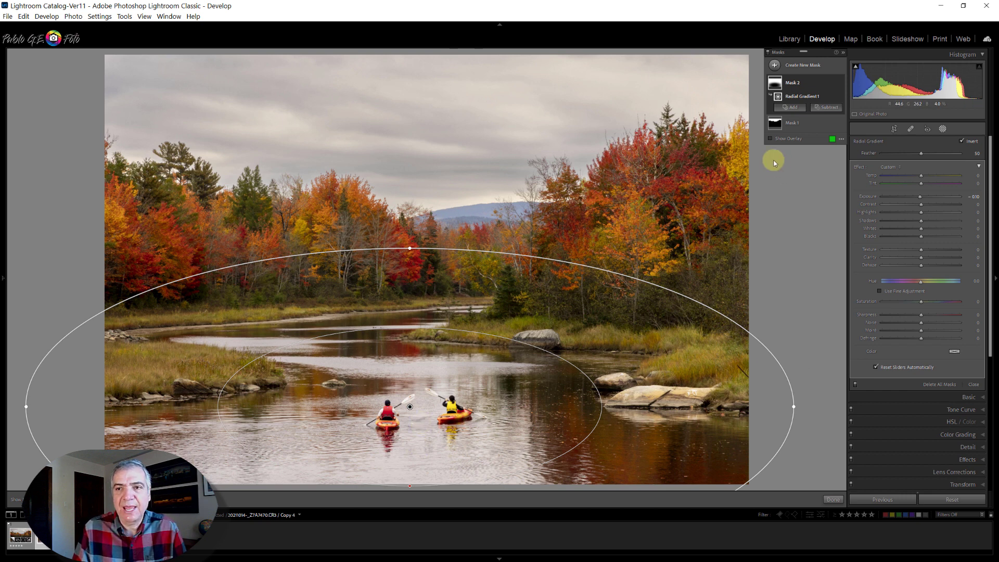
Step: Paint a new brush mask over both kayakers and their paddles, erasing spill with Alt
{"action": "left_click", "coordinate": [775, 65]}
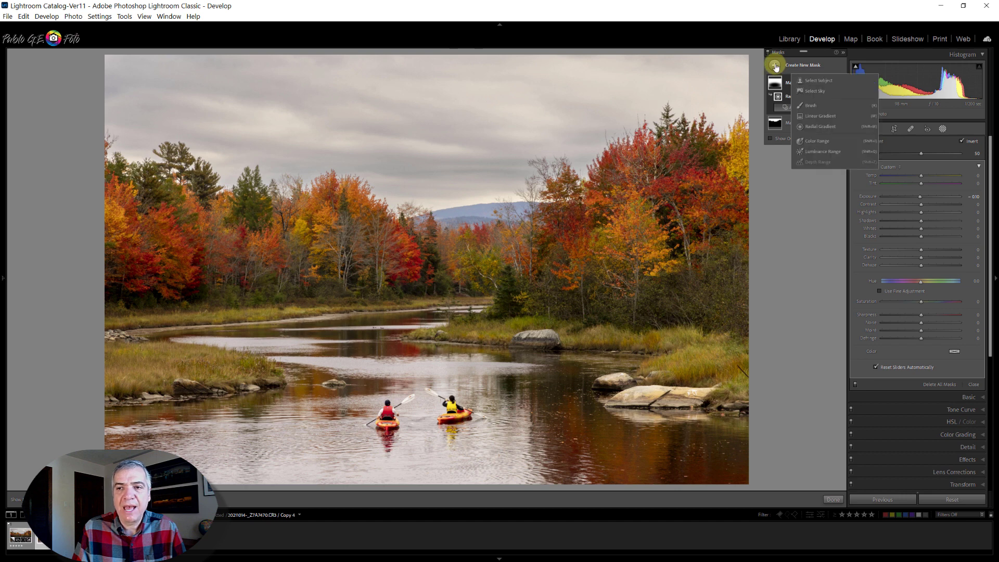
{"action": "left_click", "coordinate": [809, 106]}
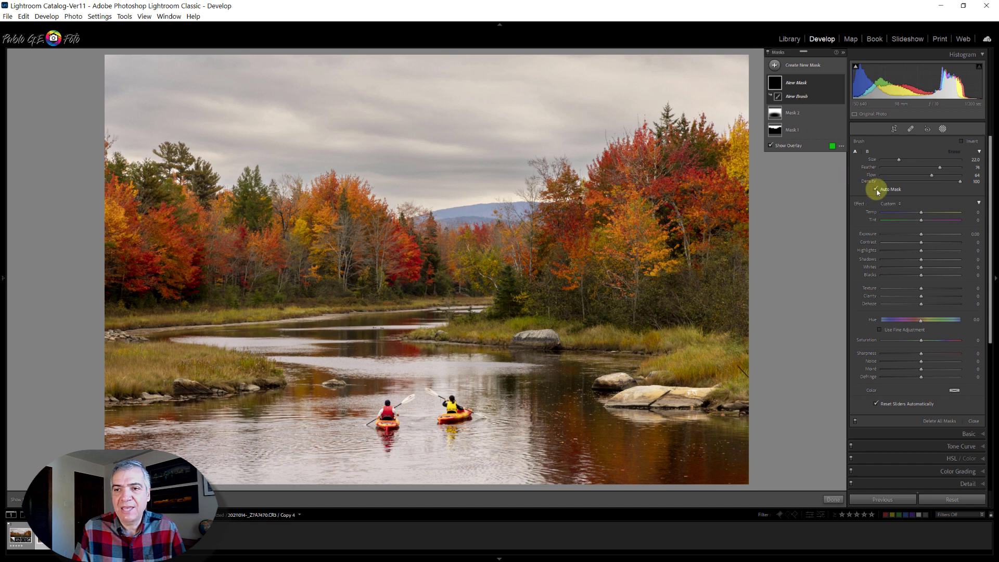
{"action": "scroll", "coordinate": [445, 394], "scroll_direction": "down", "scroll_amount": 3}
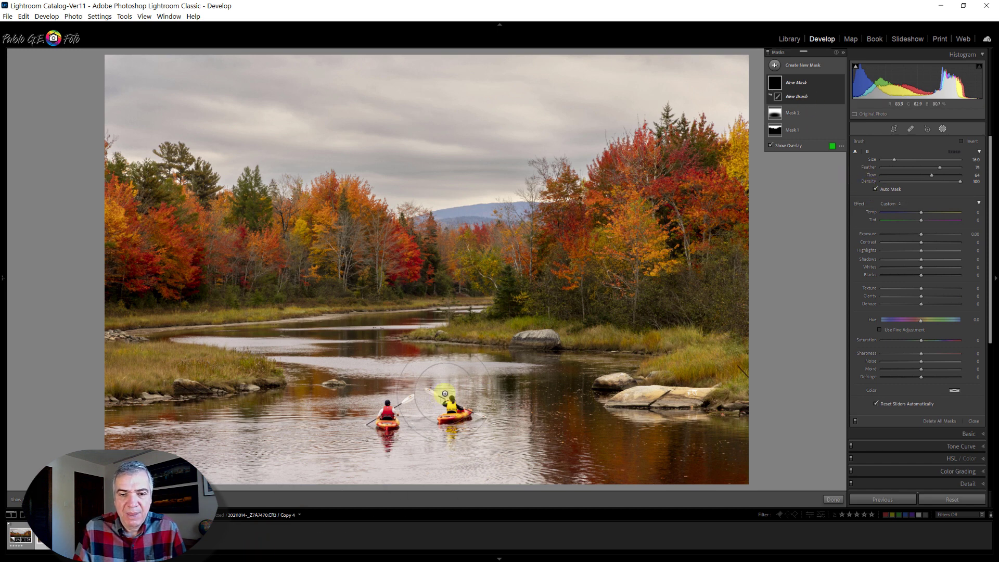
{"action": "scroll", "coordinate": [445, 394], "scroll_direction": "down", "scroll_amount": 5}
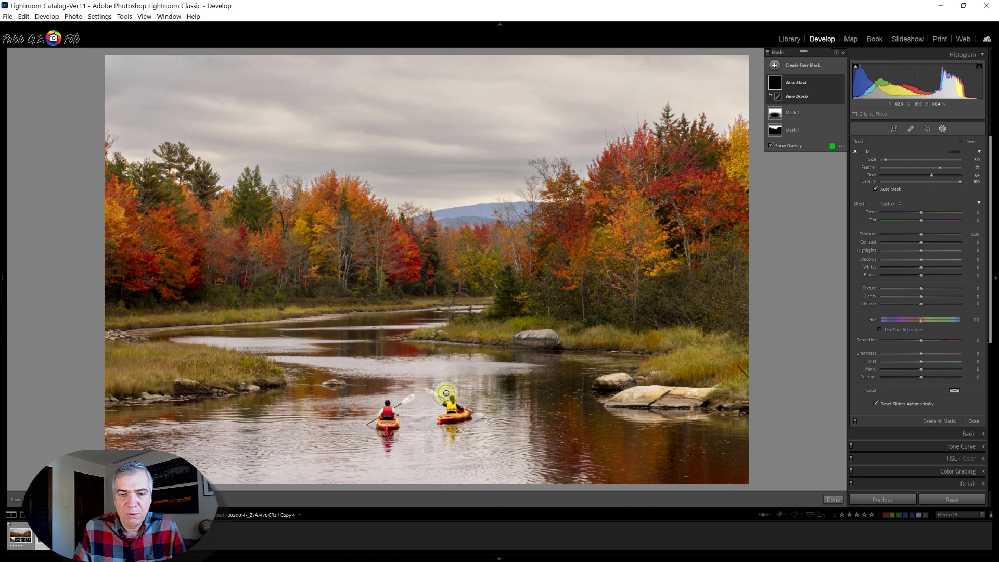
{"action": "left_click_drag", "start_coordinate": [446, 392], "coordinate": [451, 411]}
{"action": "key", "text": "alt"}
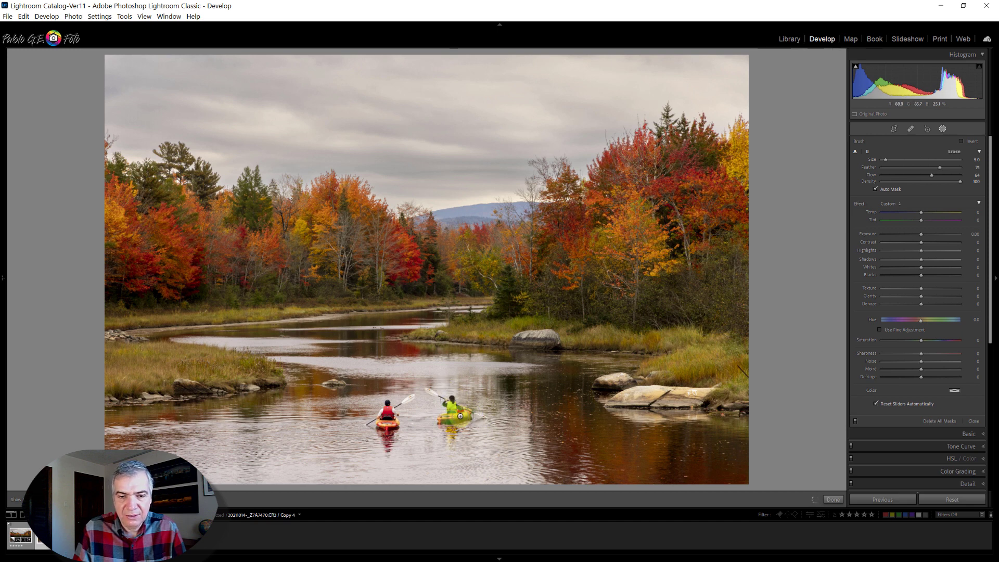
{"action": "mouse_move", "coordinate": [455, 411]}
{"action": "left_mouse_down"}
{"action": "mouse_move", "coordinate": [427, 391]}
{"action": "mouse_move", "coordinate": [481, 415]}
{"action": "mouse_move", "coordinate": [459, 400]}
{"action": "left_mouse_up"}
{"action": "mouse_move", "coordinate": [389, 409]}
{"action": "left_mouse_down"}
{"action": "mouse_move", "coordinate": [387, 418]}
{"action": "mouse_move", "coordinate": [387, 399]}
{"action": "mouse_move", "coordinate": [393, 424]}
{"action": "mouse_move", "coordinate": [381, 423]}
{"action": "mouse_move", "coordinate": [410, 399]}
{"action": "mouse_move", "coordinate": [441, 418]}
{"action": "mouse_move", "coordinate": [457, 411]}
{"action": "left_mouse_up"}
{"action": "left_click_drag", "start_coordinate": [457, 411], "coordinate": [458, 410]}
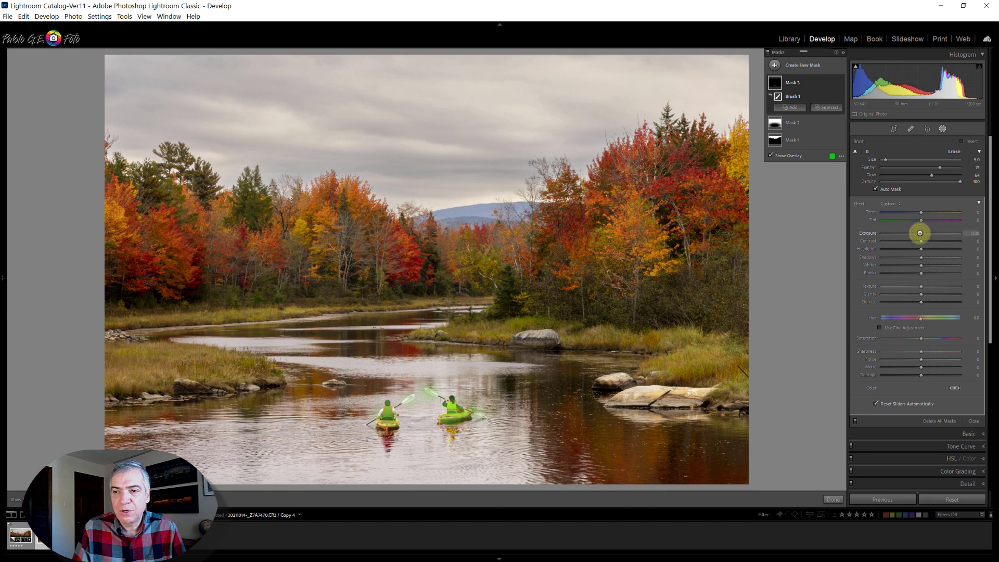
{"action": "key", "text": "o"}
Step: Brighten the masked kayakers to +0.46 exposure and add texture 26
{"action": "left_click_drag", "start_coordinate": [924, 233], "coordinate": [923, 233]}
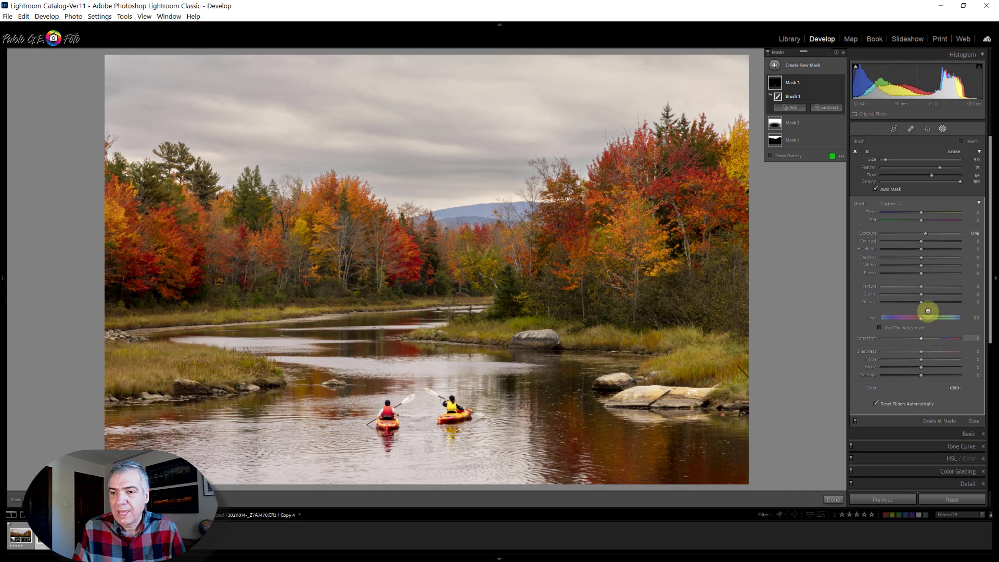
{"action": "left_click_drag", "start_coordinate": [926, 286], "coordinate": [930, 295]}
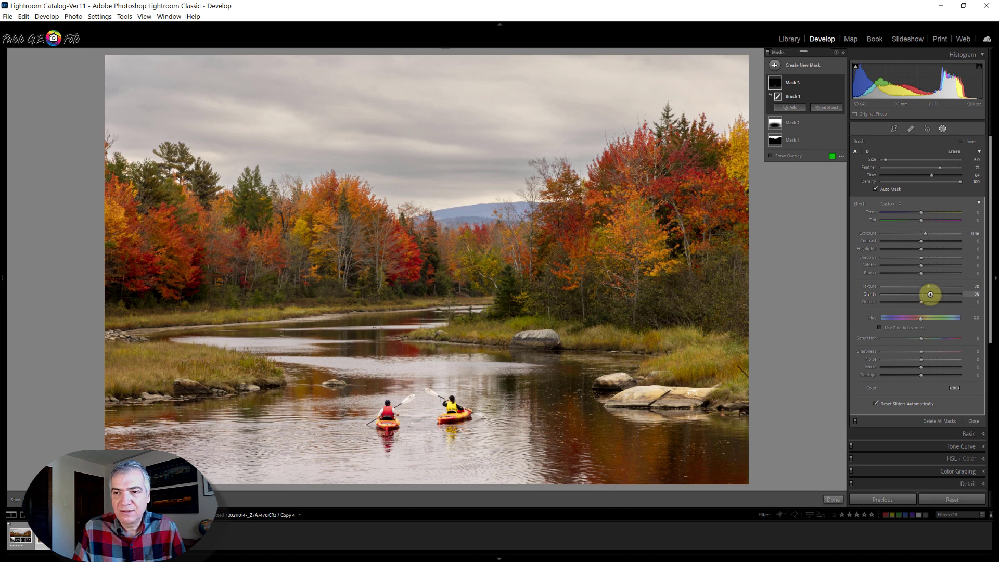
{"action": "left_click_drag", "start_coordinate": [930, 286], "coordinate": [931, 287]}
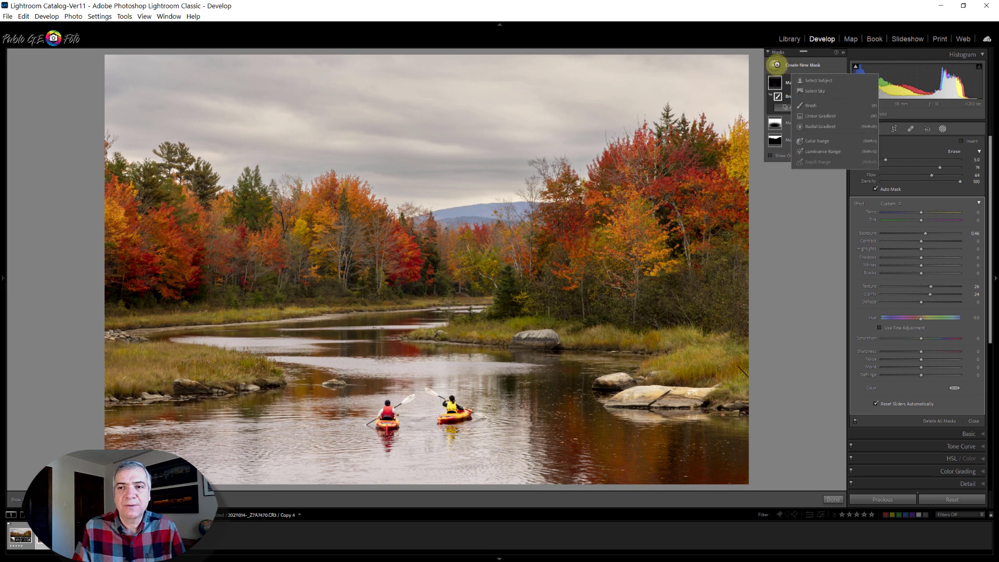
{"action": "left_click", "coordinate": [810, 102]}
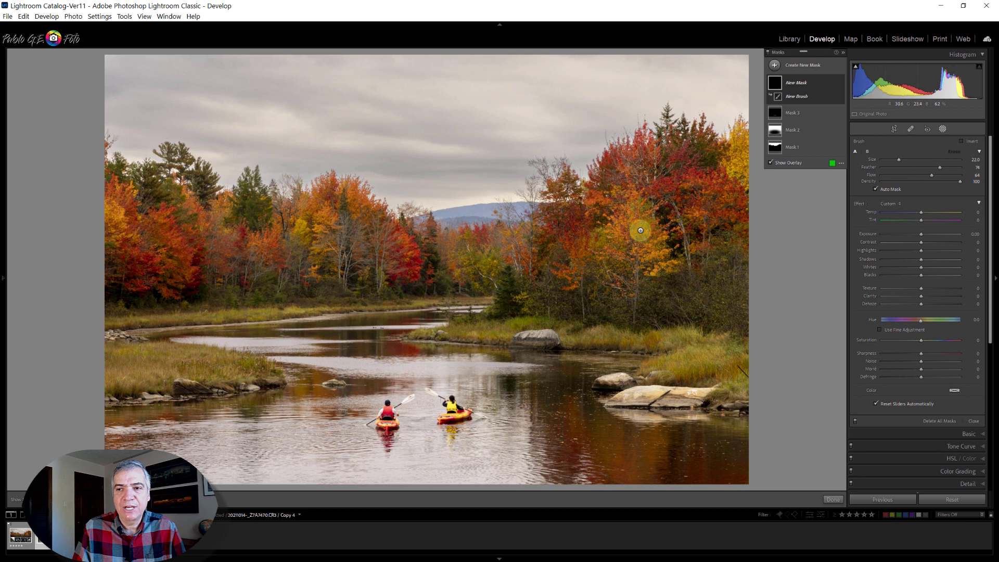
{"action": "mouse_move", "coordinate": [694, 217]}
{"action": "left_mouse_down"}
{"action": "mouse_move", "coordinate": [607, 281]}
{"action": "mouse_move", "coordinate": [663, 229]}
{"action": "mouse_move", "coordinate": [695, 233]}
{"action": "mouse_move", "coordinate": [706, 274]}
{"action": "mouse_move", "coordinate": [697, 311]}
{"action": "mouse_move", "coordinate": [715, 343]}
{"action": "mouse_move", "coordinate": [739, 350]}
{"action": "mouse_move", "coordinate": [731, 361]}
{"action": "mouse_move", "coordinate": [683, 359]}
{"action": "mouse_move", "coordinate": [685, 339]}
{"action": "mouse_move", "coordinate": [603, 330]}
{"action": "mouse_move", "coordinate": [581, 311]}
{"action": "mouse_move", "coordinate": [488, 319]}
{"action": "mouse_move", "coordinate": [501, 334]}
{"action": "mouse_move", "coordinate": [486, 333]}
{"action": "mouse_move", "coordinate": [567, 269]}
{"action": "mouse_move", "coordinate": [580, 212]}
{"action": "mouse_move", "coordinate": [557, 237]}
{"action": "mouse_move", "coordinate": [581, 304]}
{"action": "mouse_move", "coordinate": [587, 268]}
{"action": "mouse_move", "coordinate": [647, 177]}
{"action": "mouse_move", "coordinate": [633, 165]}
{"action": "mouse_move", "coordinate": [640, 195]}
{"action": "mouse_move", "coordinate": [745, 164]}
{"action": "mouse_move", "coordinate": [739, 147]}
{"action": "mouse_move", "coordinate": [736, 181]}
{"action": "mouse_move", "coordinate": [658, 228]}
{"action": "mouse_move", "coordinate": [615, 213]}
{"action": "mouse_move", "coordinate": [593, 273]}
{"action": "mouse_move", "coordinate": [565, 277]}
{"action": "mouse_move", "coordinate": [698, 301]}
{"action": "mouse_move", "coordinate": [739, 323]}
{"action": "mouse_move", "coordinate": [676, 292]}
{"action": "left_mouse_up"}
{"action": "mouse_move", "coordinate": [211, 265]}
{"action": "left_mouse_down"}
{"action": "mouse_move", "coordinate": [149, 244]}
{"action": "mouse_move", "coordinate": [167, 232]}
{"action": "mouse_move", "coordinate": [112, 202]}
{"action": "mouse_move", "coordinate": [132, 202]}
{"action": "mouse_move", "coordinate": [114, 307]}
{"action": "mouse_move", "coordinate": [242, 249]}
{"action": "mouse_move", "coordinate": [531, 256]}
{"action": "mouse_move", "coordinate": [416, 248]}
{"action": "mouse_move", "coordinate": [352, 223]}
{"action": "mouse_move", "coordinate": [345, 196]}
{"action": "mouse_move", "coordinate": [389, 248]}
{"action": "mouse_move", "coordinate": [419, 260]}
{"action": "mouse_move", "coordinate": [273, 230]}
{"action": "mouse_move", "coordinate": [284, 239]}
{"action": "mouse_move", "coordinate": [344, 227]}
{"action": "mouse_move", "coordinate": [218, 241]}
{"action": "mouse_move", "coordinate": [190, 264]}
{"action": "mouse_move", "coordinate": [212, 369]}
{"action": "mouse_move", "coordinate": [235, 369]}
{"action": "mouse_move", "coordinate": [97, 359]}
{"action": "mouse_move", "coordinate": [168, 368]}
{"action": "mouse_move", "coordinate": [131, 356]}
{"action": "mouse_move", "coordinate": [116, 336]}
{"action": "left_mouse_up"}
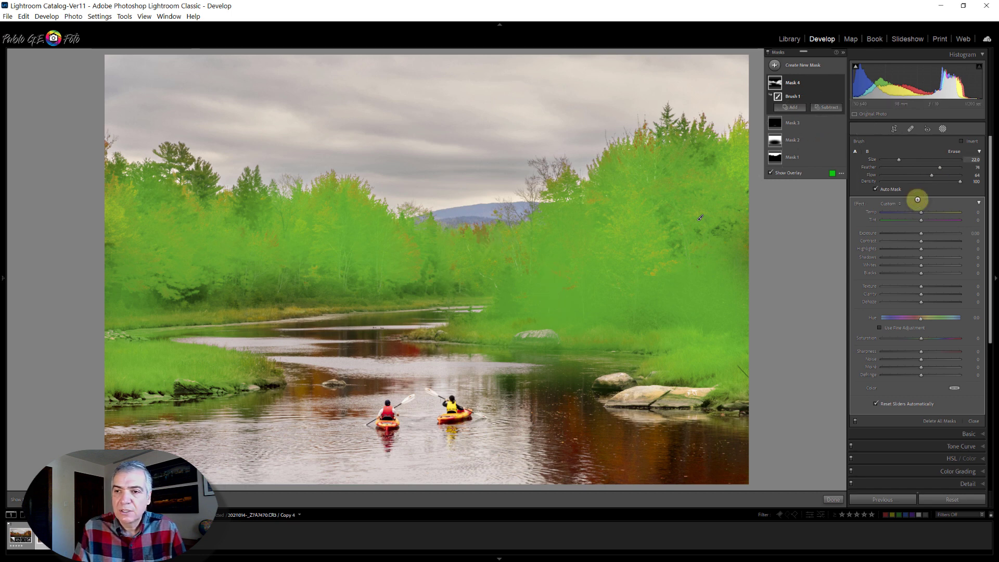
{"action": "left_click_drag", "start_coordinate": [921, 232], "coordinate": [923, 233]}
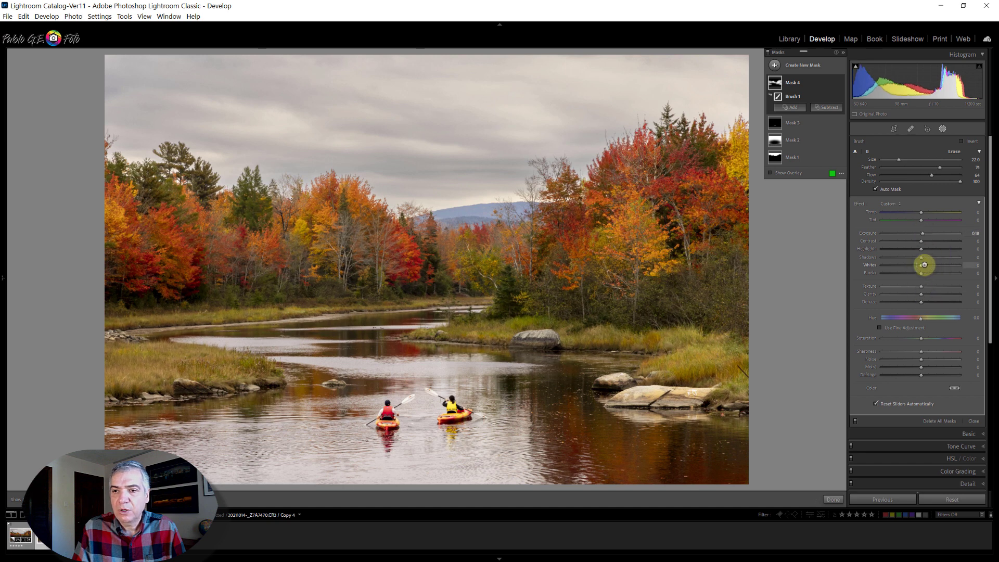
{"action": "mouse_move", "coordinate": [921, 249]}
{"action": "left_mouse_down"}
{"action": "mouse_move", "coordinate": [932, 249]}
{"action": "mouse_move", "coordinate": [916, 257]}
{"action": "left_mouse_up"}
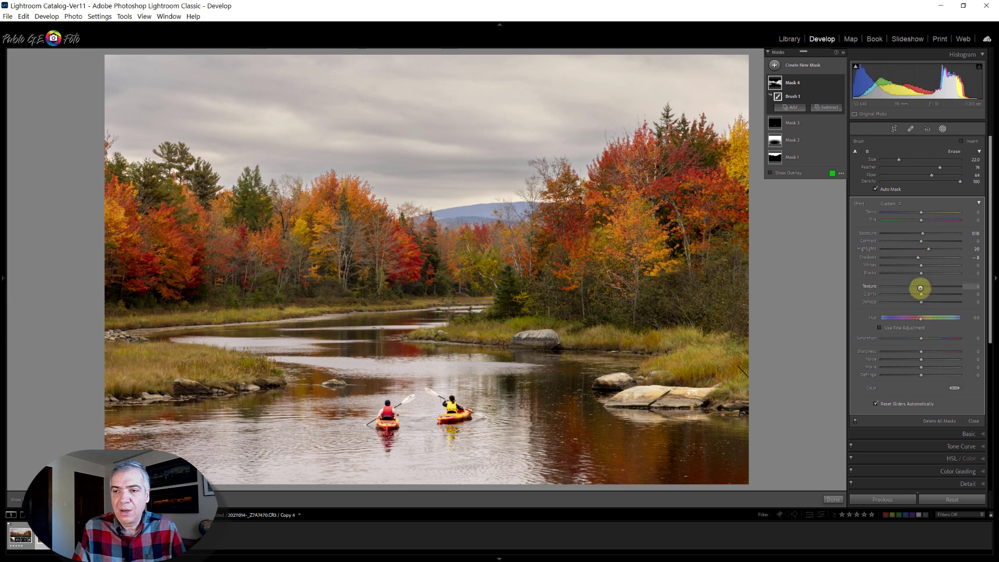
{"action": "mouse_move", "coordinate": [921, 287]}
{"action": "left_mouse_down"}
{"action": "mouse_move", "coordinate": [942, 287]}
{"action": "mouse_move", "coordinate": [924, 295]}
{"action": "mouse_move", "coordinate": [931, 287]}
{"action": "left_mouse_up"}
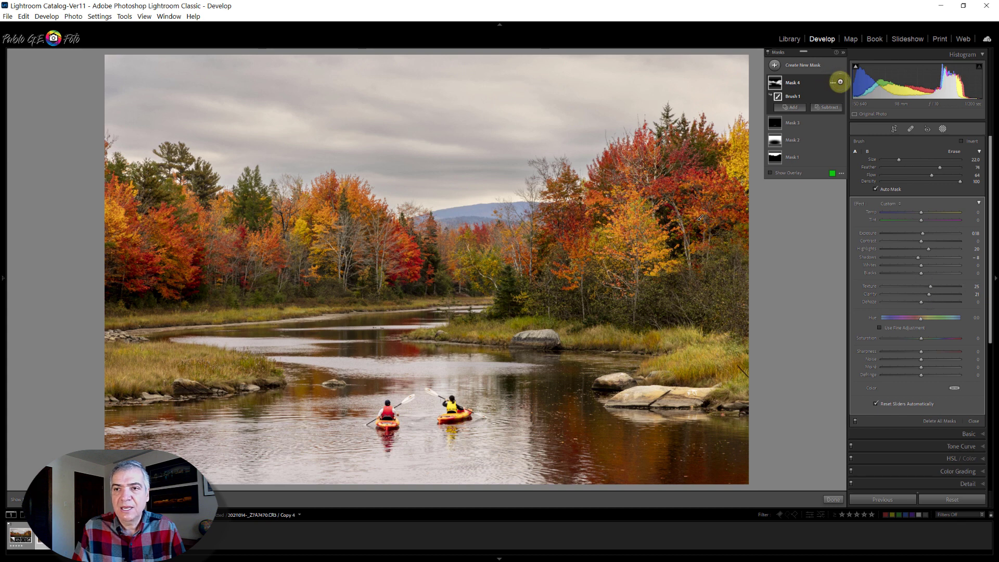
{"action": "left_click", "coordinate": [840, 82]}
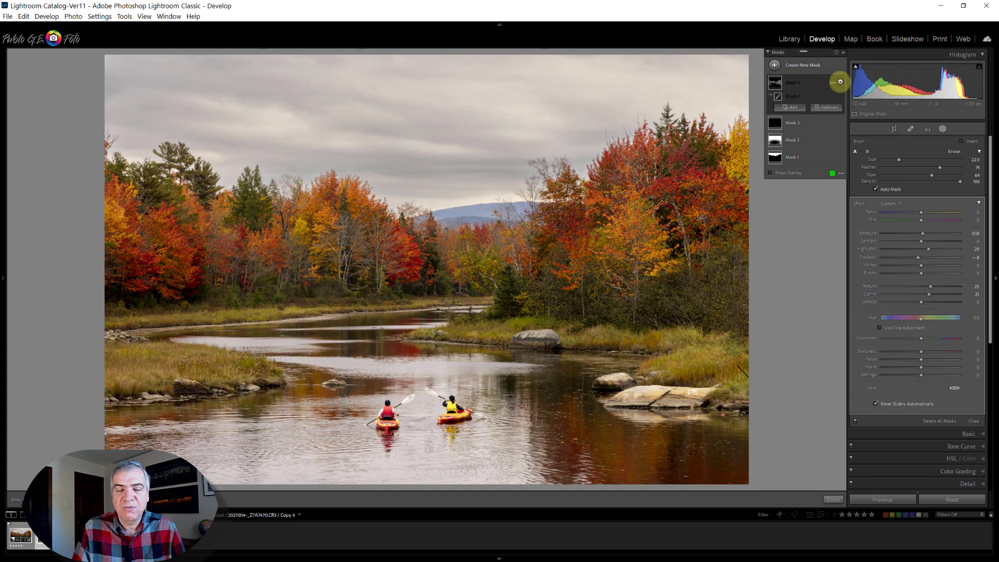
{"action": "left_click", "coordinate": [840, 82]}
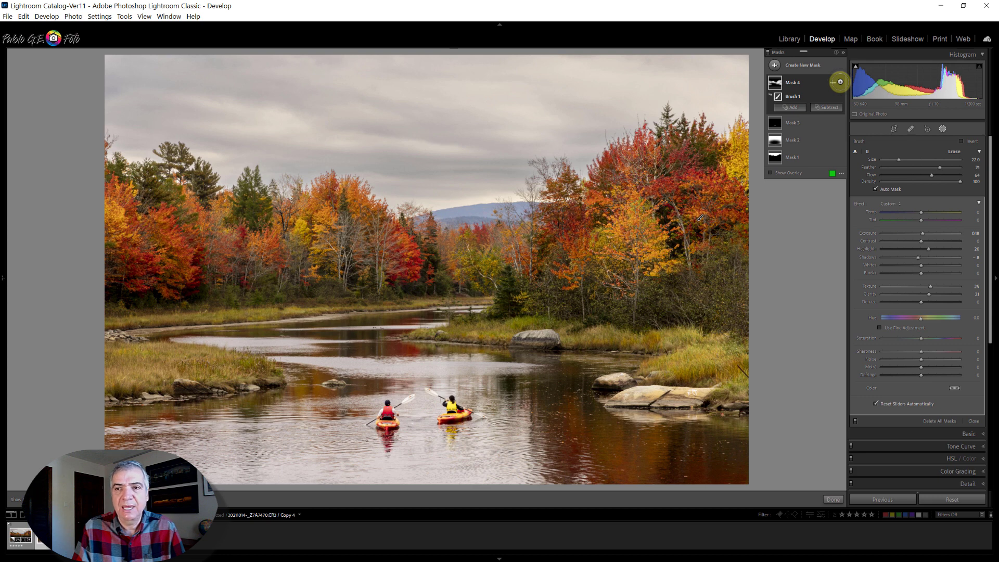
{"action": "left_click", "coordinate": [840, 82]}
{"action": "left_click", "coordinate": [841, 82]}
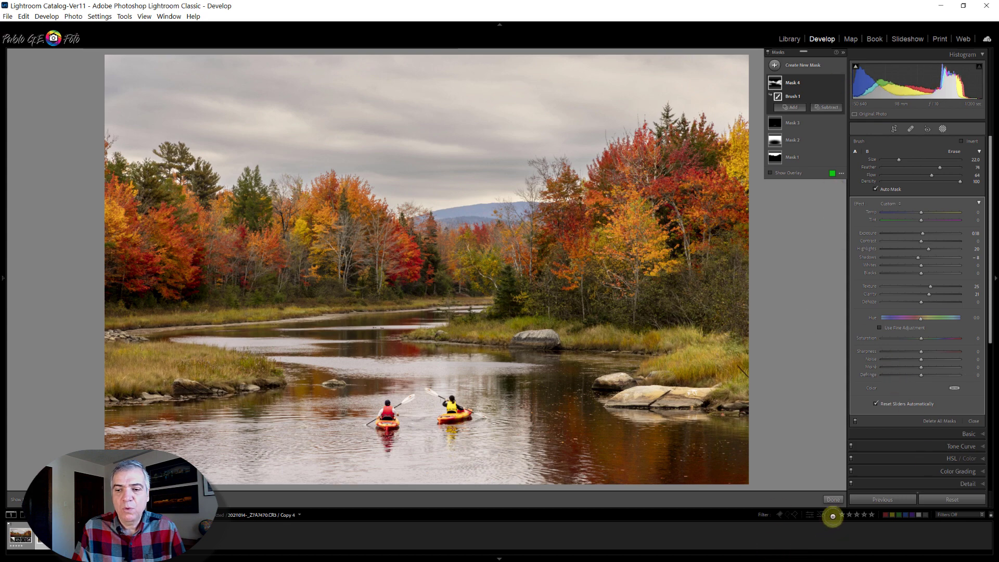
Step: Close the Masks panel and compare the fully edited photo with the original
{"action": "left_click", "coordinate": [832, 499]}
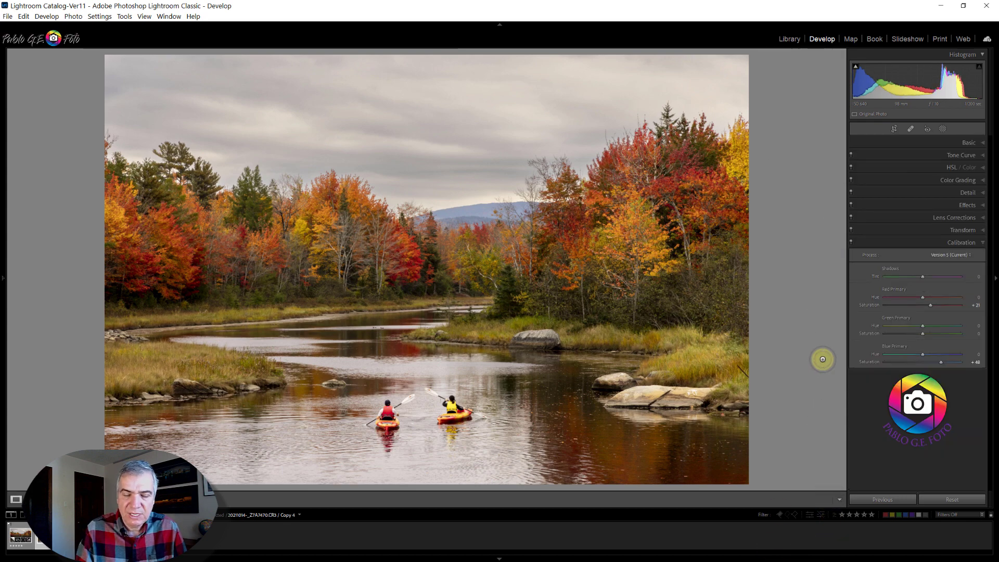
{"action": "key", "text": "backslash"}
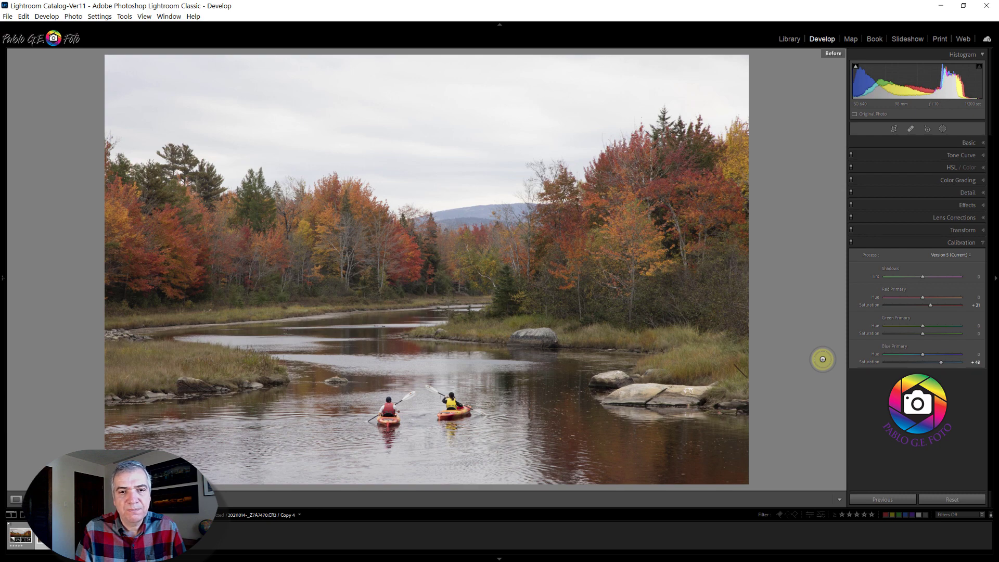
{"action": "key", "text": "backslash"}
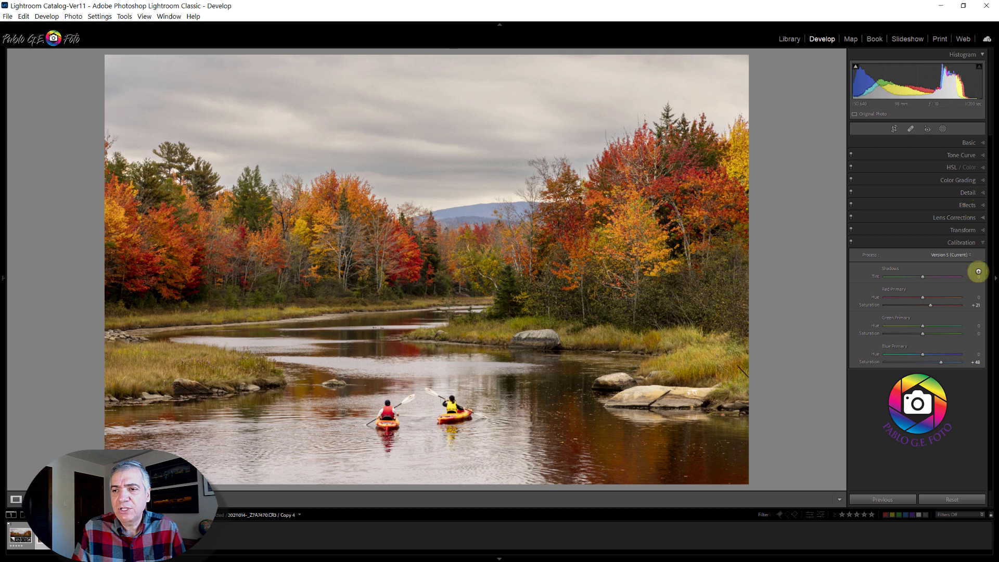
Step: Try a strong -40 post-crop vignette, then ease it back to about +9
{"action": "left_click", "coordinate": [966, 206]}
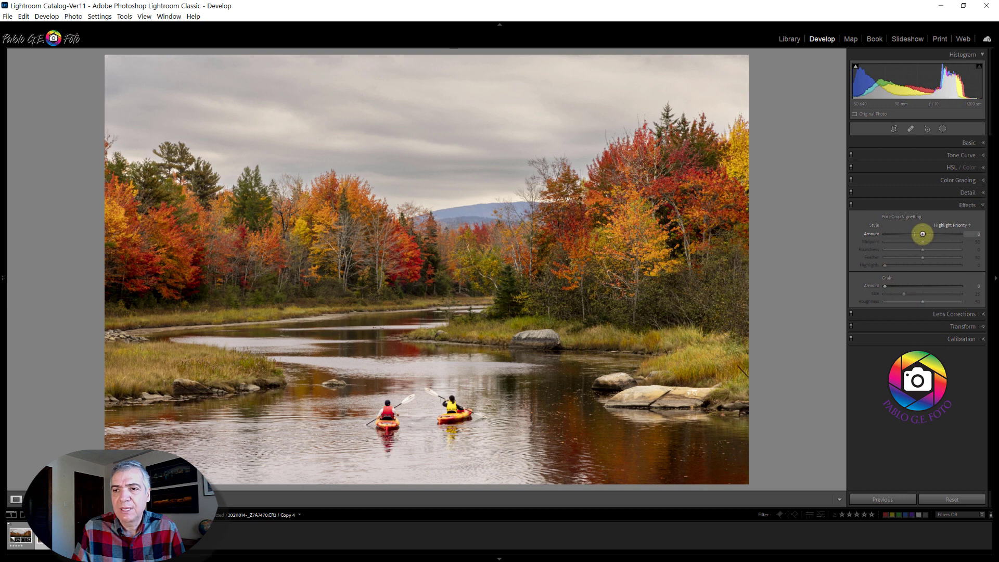
{"action": "left_click_drag", "start_coordinate": [922, 235], "coordinate": [920, 235]}
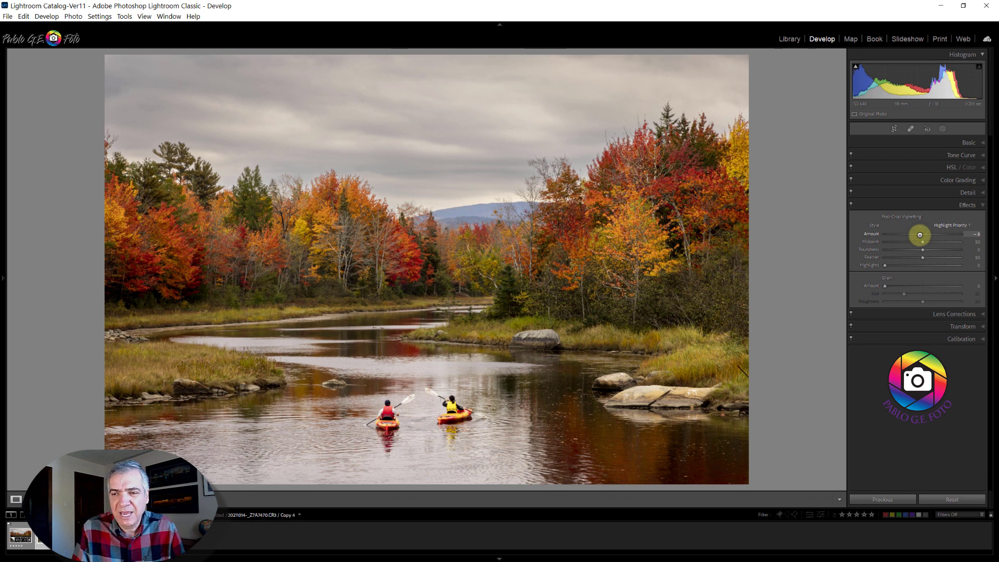
{"action": "left_click_drag", "start_coordinate": [921, 235], "coordinate": [908, 237]}
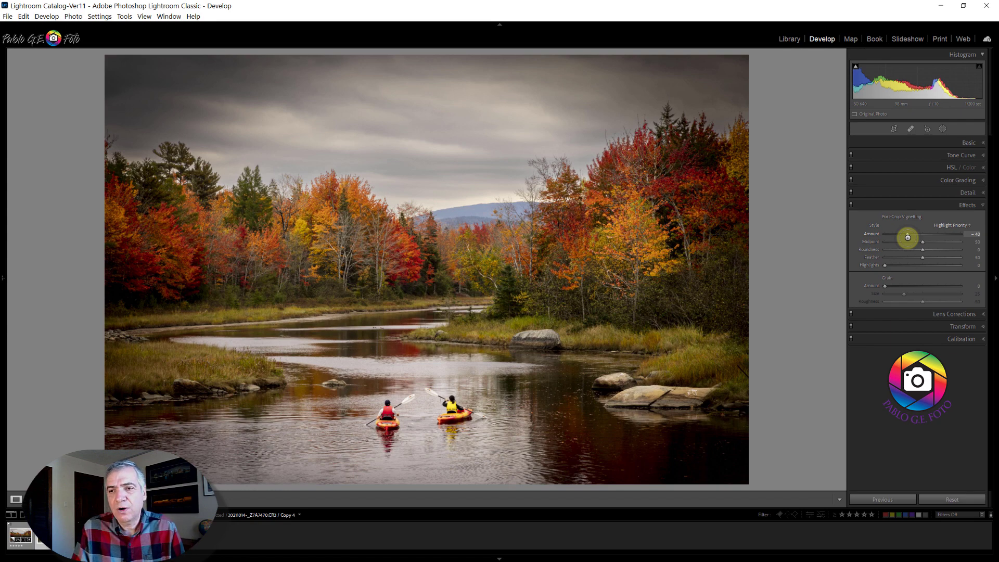
{"action": "left_click_drag", "start_coordinate": [911, 238], "coordinate": [924, 238]}
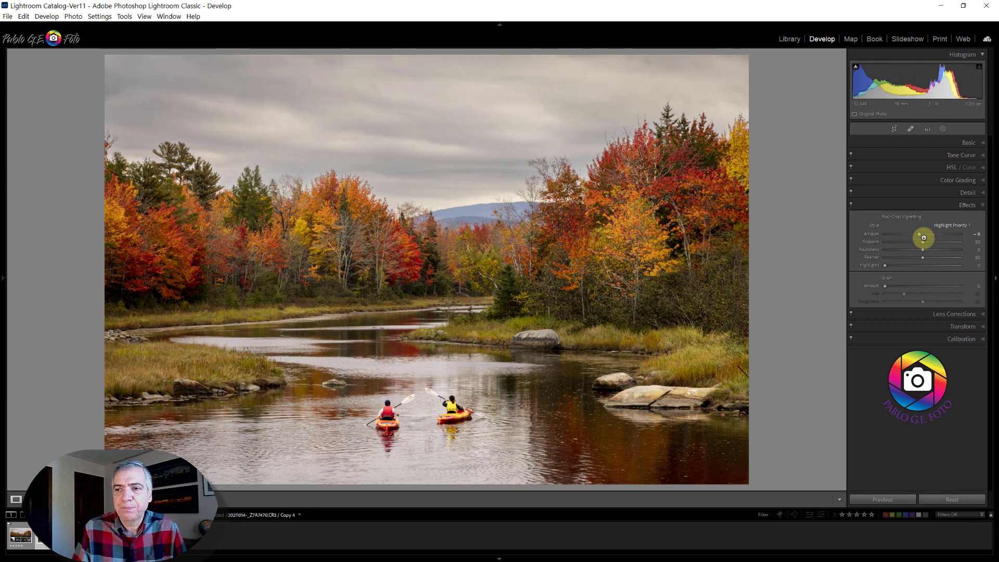
Step: Zoom to 1:1 on the trees and set Sharpening Amount to 78
{"action": "left_click", "coordinate": [966, 192]}
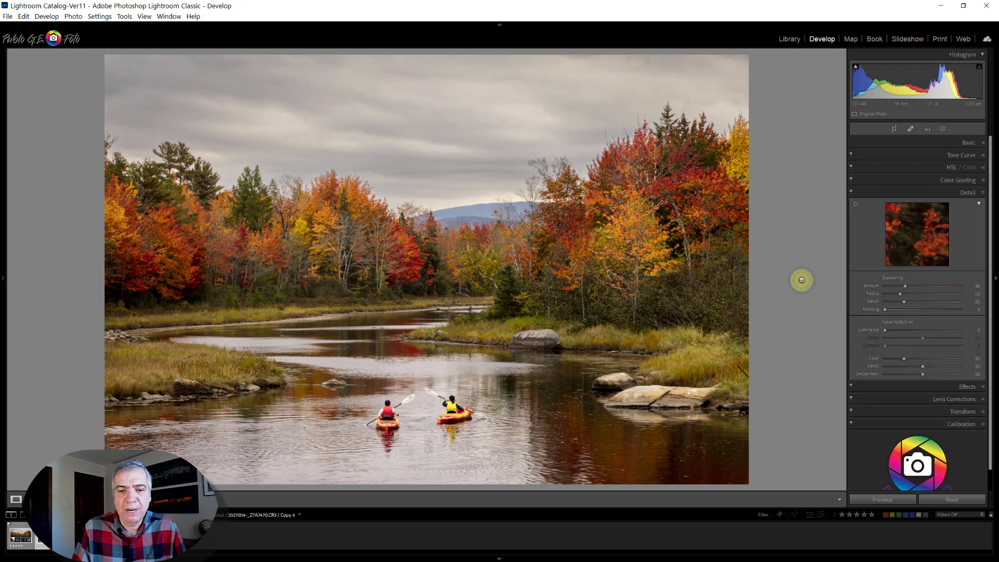
{"action": "left_click", "coordinate": [574, 268]}
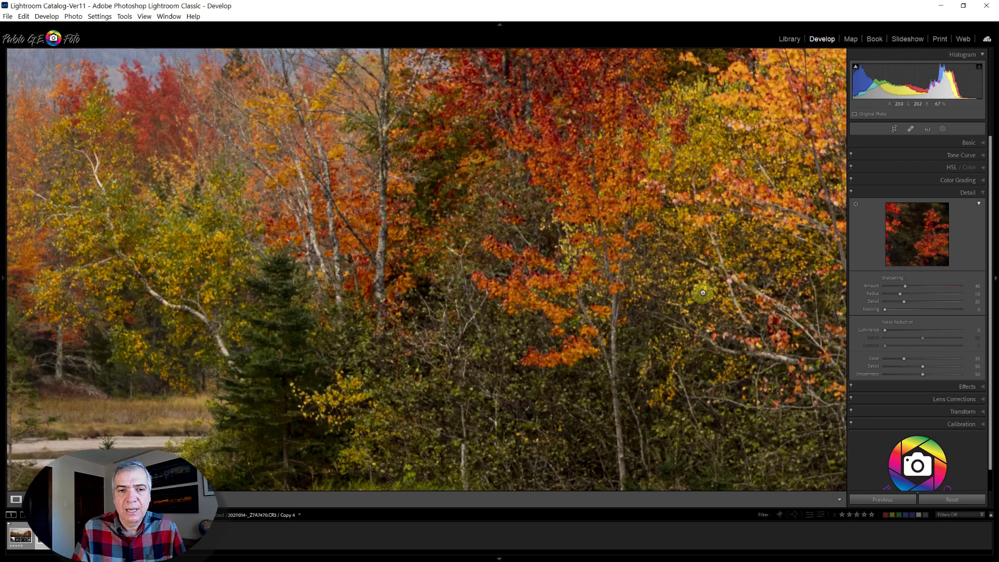
{"action": "mouse_move", "coordinate": [911, 286]}
{"action": "left_mouse_down"}
{"action": "mouse_move", "coordinate": [961, 287]}
{"action": "mouse_move", "coordinate": [914, 289]}
{"action": "mouse_move", "coordinate": [925, 288]}
{"action": "left_mouse_up"}
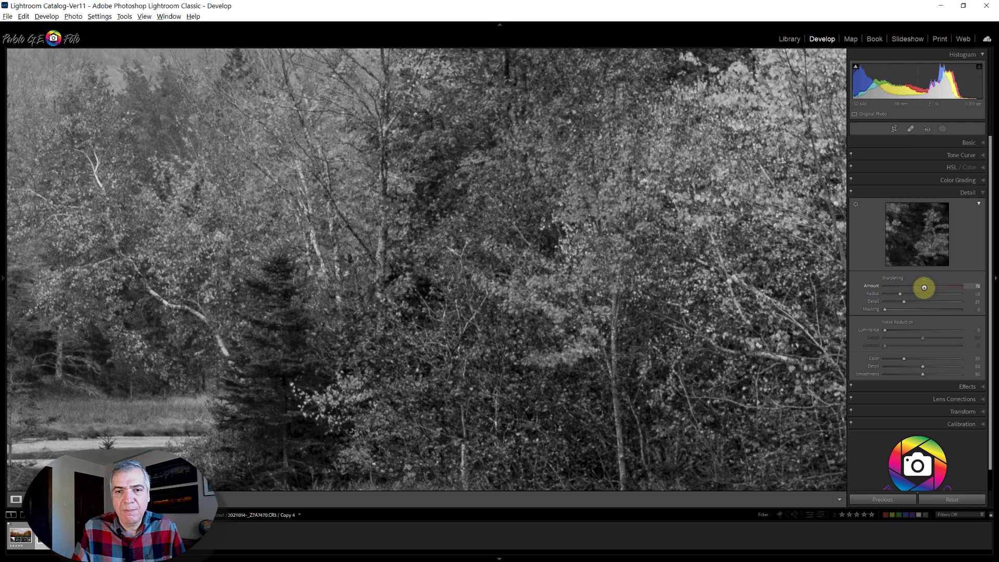
{"action": "left_click_drag", "start_coordinate": [924, 287], "coordinate": [924, 287]}
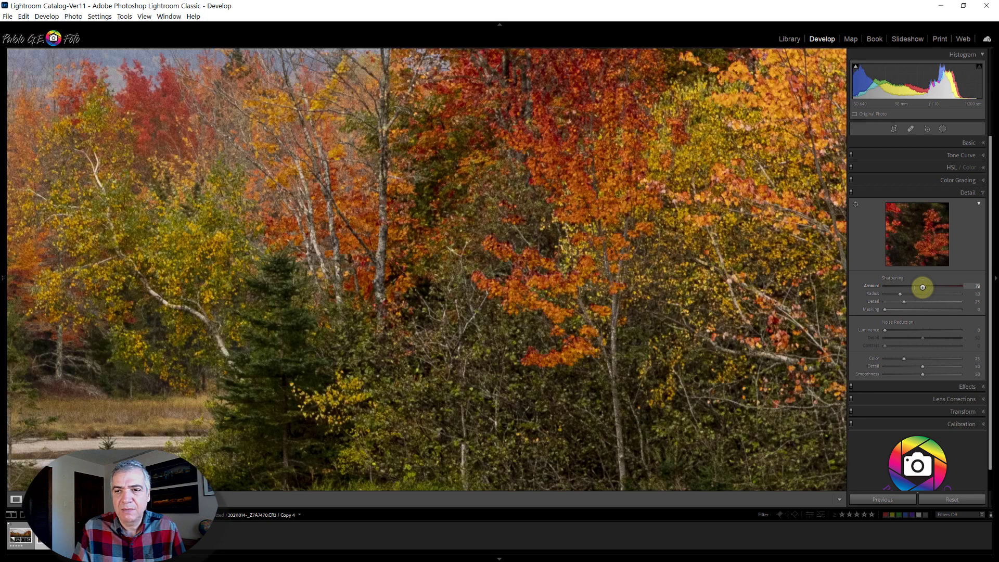
Step: Return to the full-photo view and raise Sharpening Masking to 57 while previewing the mask
{"action": "left_click", "coordinate": [651, 308]}
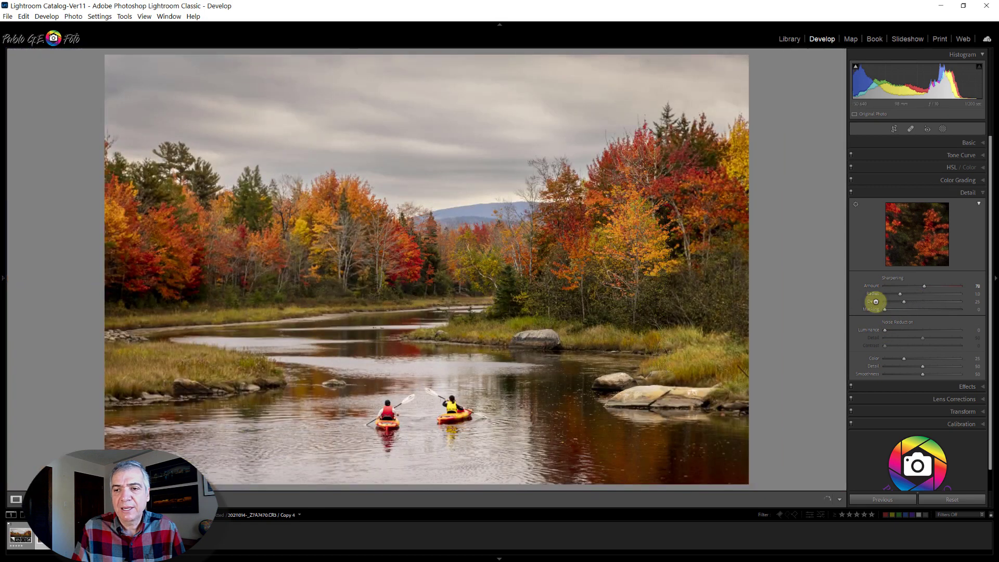
{"action": "left_click_drag", "start_coordinate": [886, 309], "coordinate": [888, 307]}
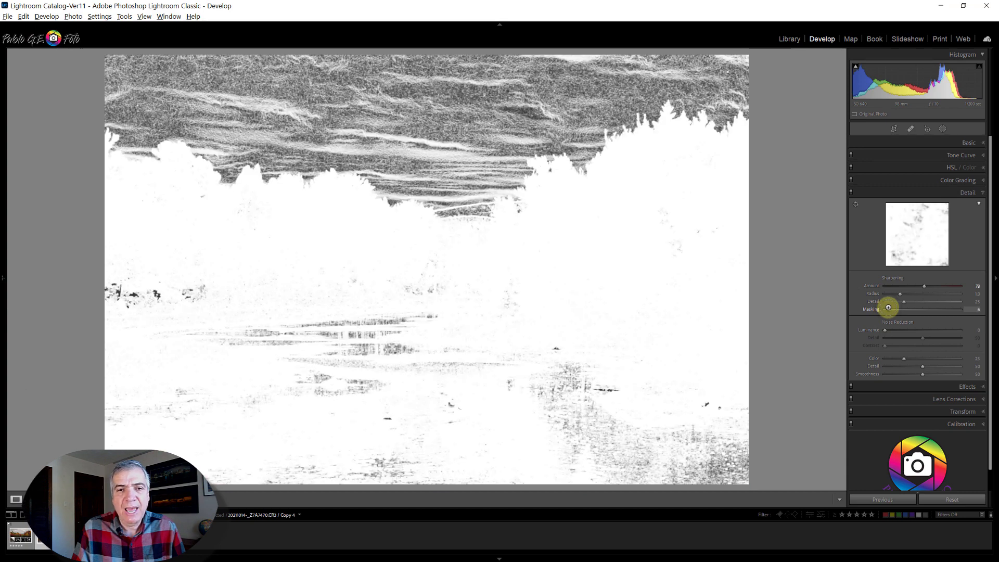
{"action": "left_click_drag", "start_coordinate": [889, 307], "coordinate": [927, 306]}
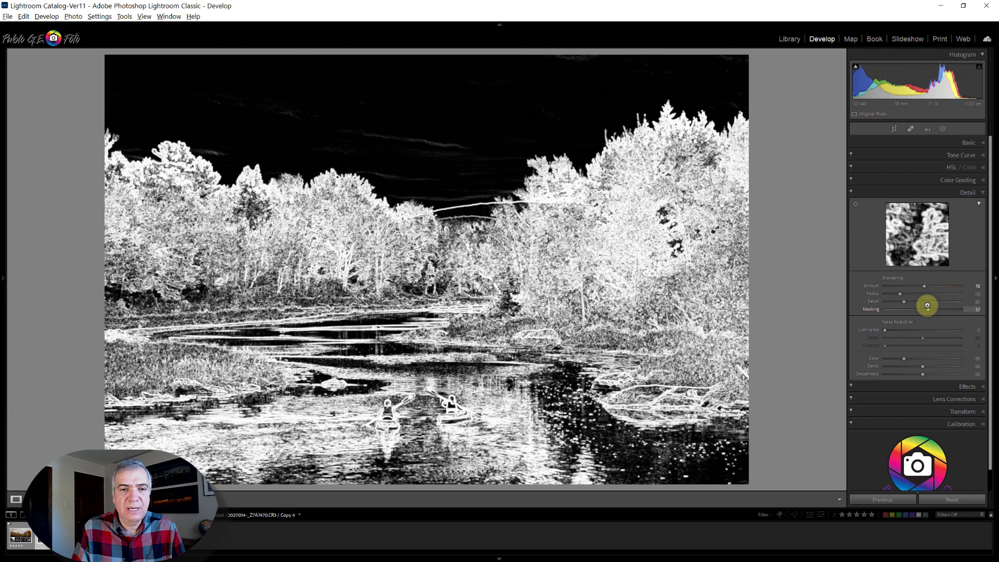
{"action": "left_click_drag", "start_coordinate": [927, 306], "coordinate": [927, 305]}
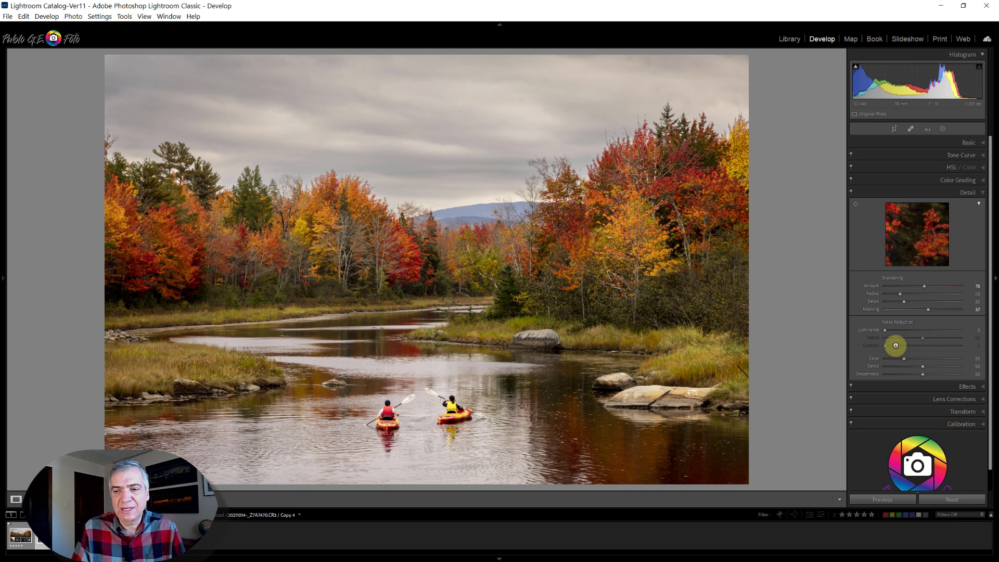
Step: Raise Noise Reduction Luminance from 0 to about 7–9
{"action": "left_click_drag", "start_coordinate": [885, 330], "coordinate": [892, 330]}
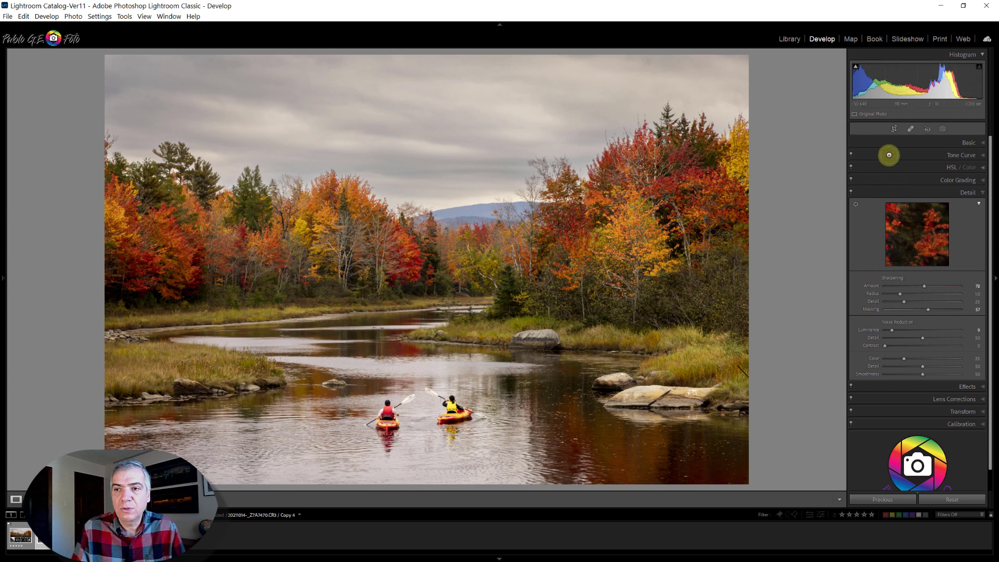
Step: Start Spot Removal and toggle Visualize Spots to reveal dust in the sky
{"action": "left_click", "coordinate": [911, 128]}
{"action": "key", "text": "a"}
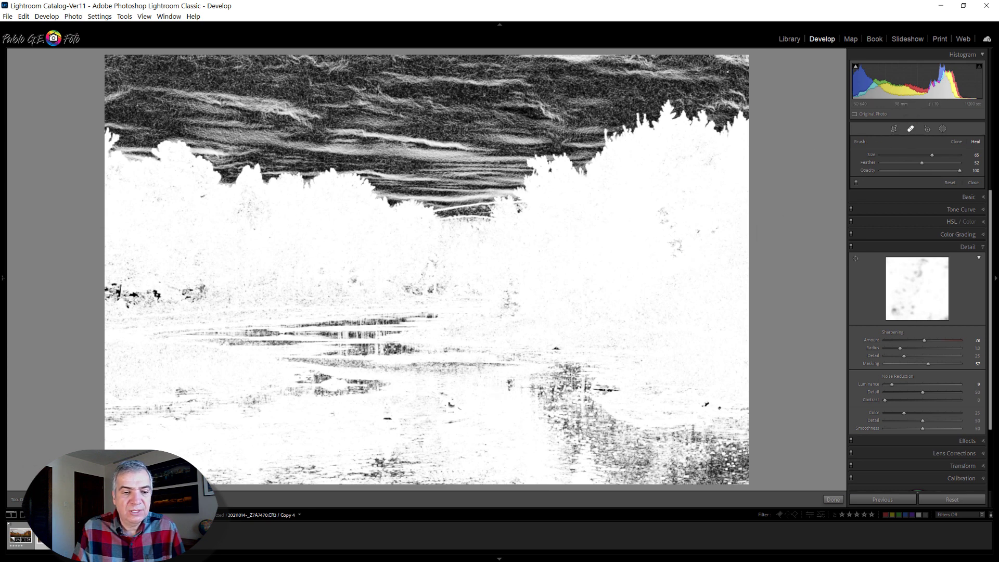
{"action": "key", "text": "a"}
{"action": "key", "text": "a"}
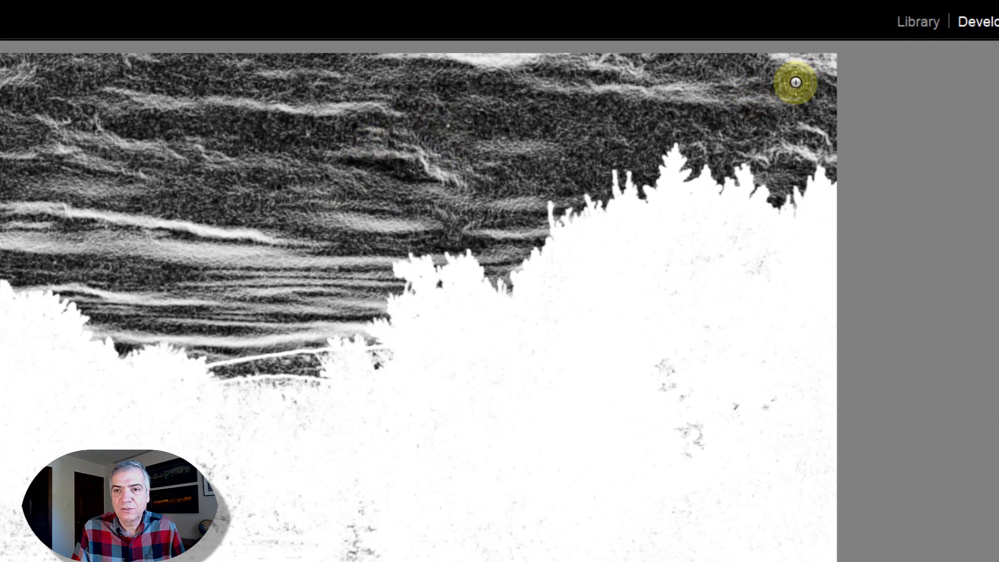
Step: Heal three dust spots in the upper sky and close Spot Removal
{"action": "left_click", "coordinate": [795, 87]}
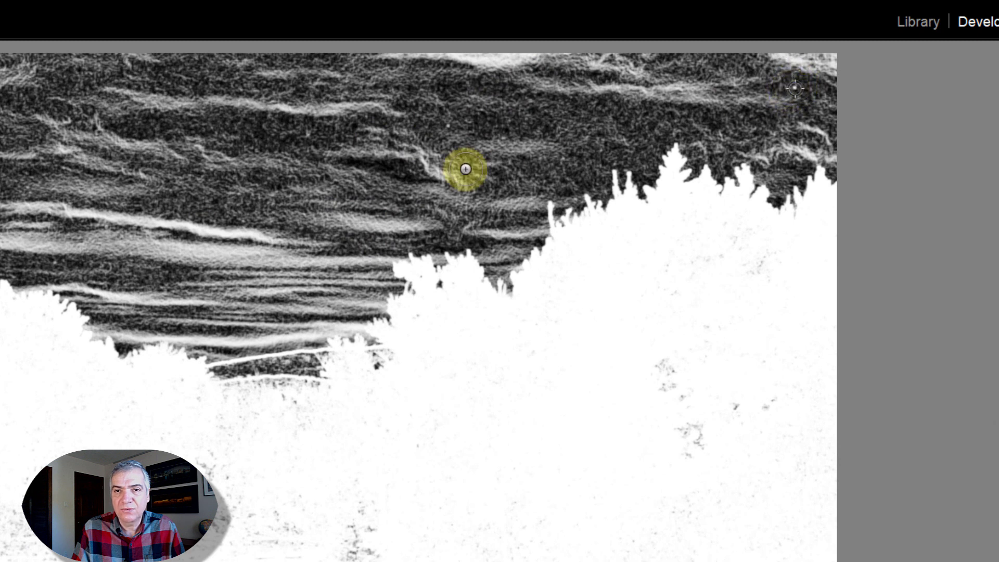
{"action": "left_click", "coordinate": [449, 125]}
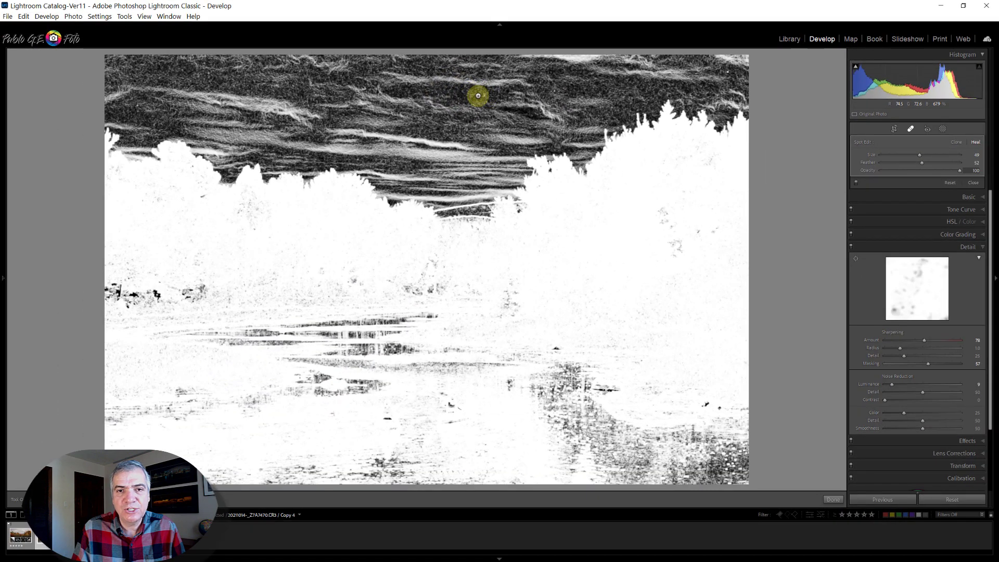
{"action": "scroll", "coordinate": [484, 101], "scroll_direction": "down", "scroll_amount": 1}
{"action": "left_click", "coordinate": [555, 91]}
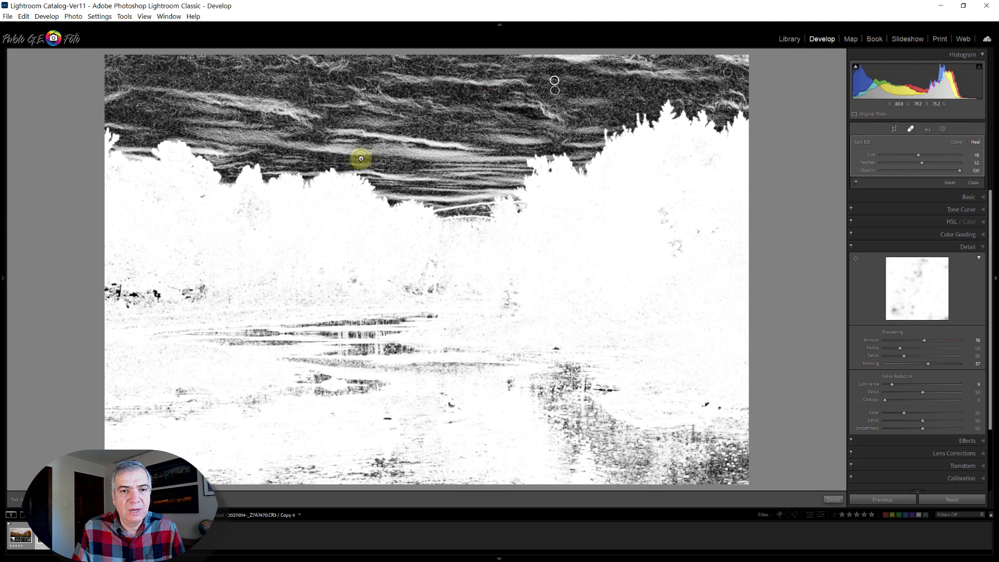
{"action": "key", "text": "q"}
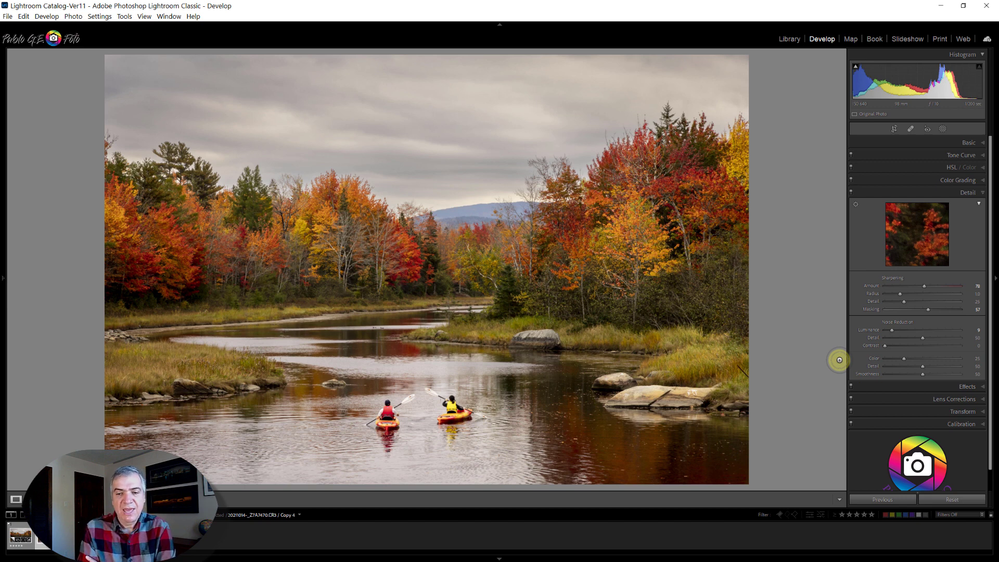
{"action": "key", "text": "backslash"}
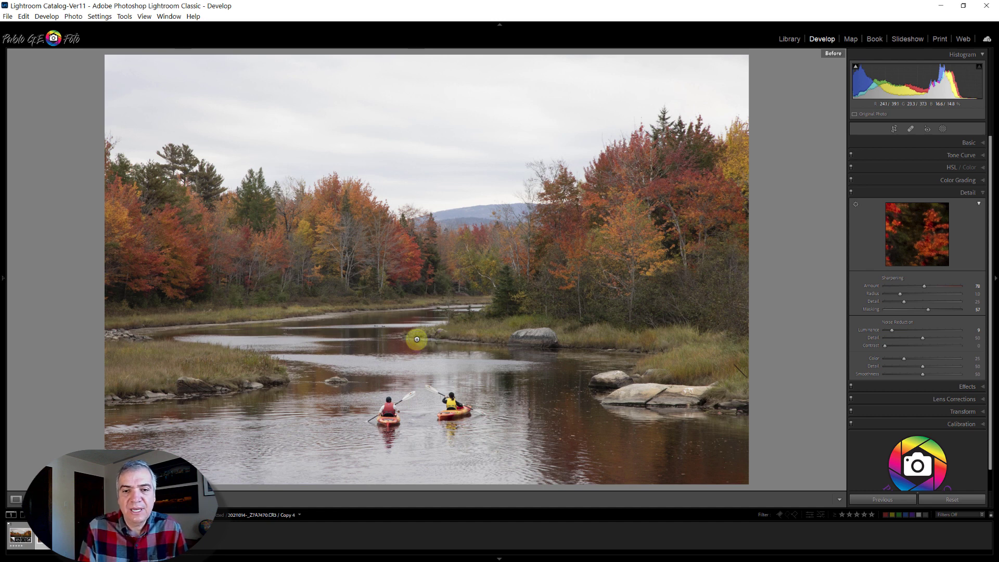
{"action": "key", "text": "backslash"}
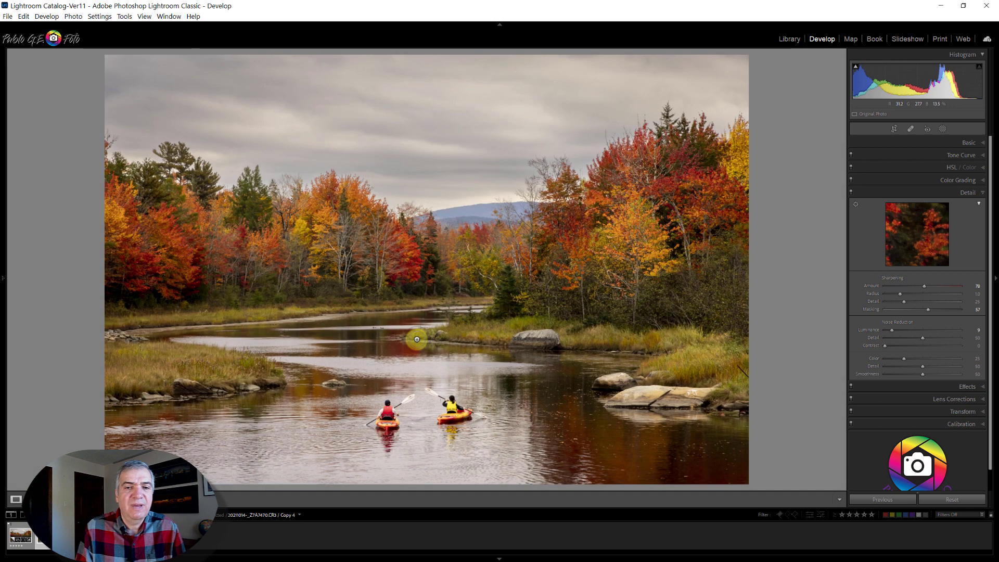